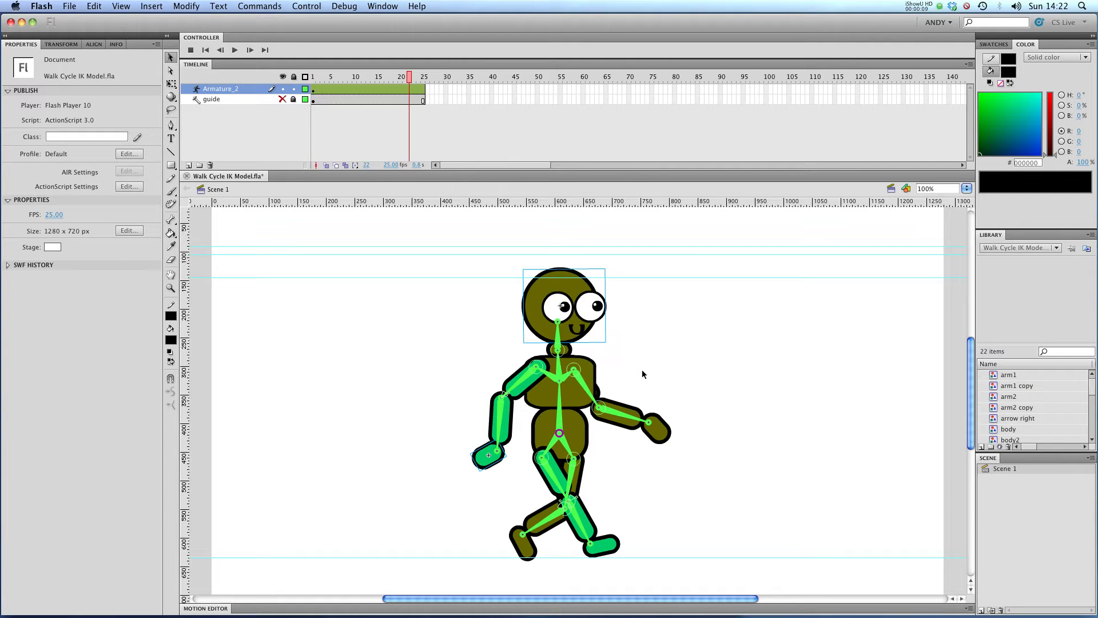
# Send the front forearm piece behind the rest of the character using Arrange
pyautogui.click(621, 408)
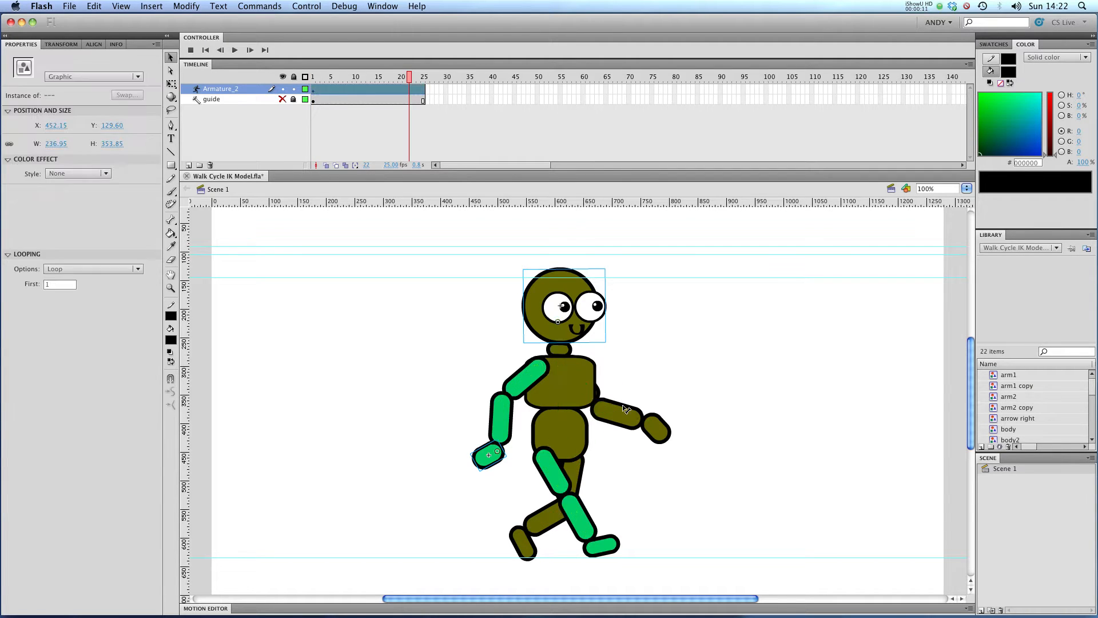
pyautogui.click(656, 427)
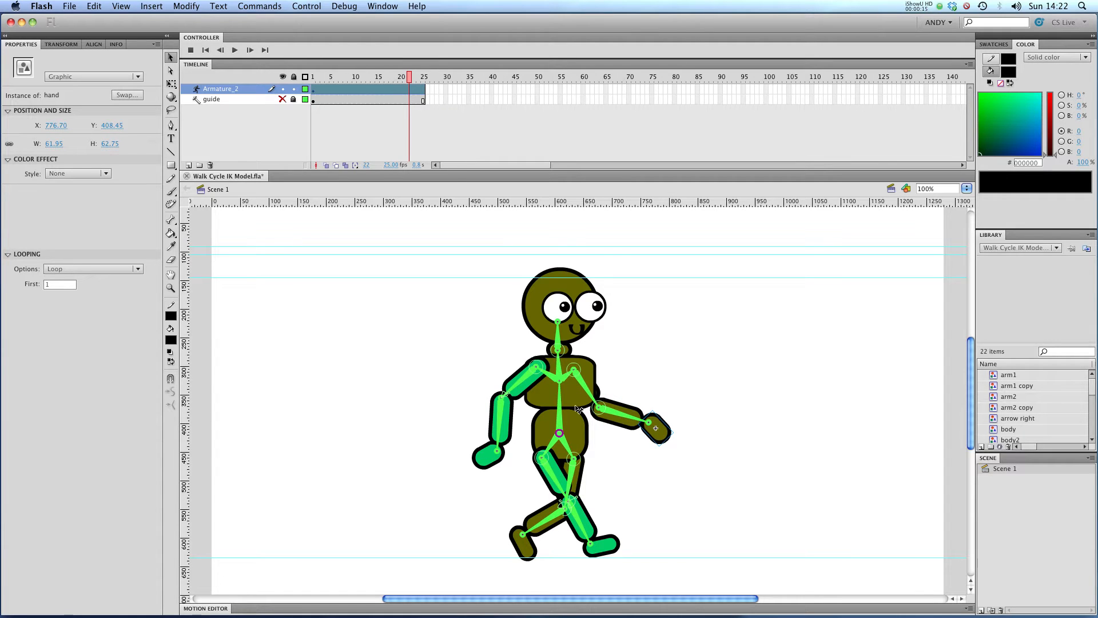
pyautogui.moveTo(677, 397); pyautogui.dragTo(631, 436)
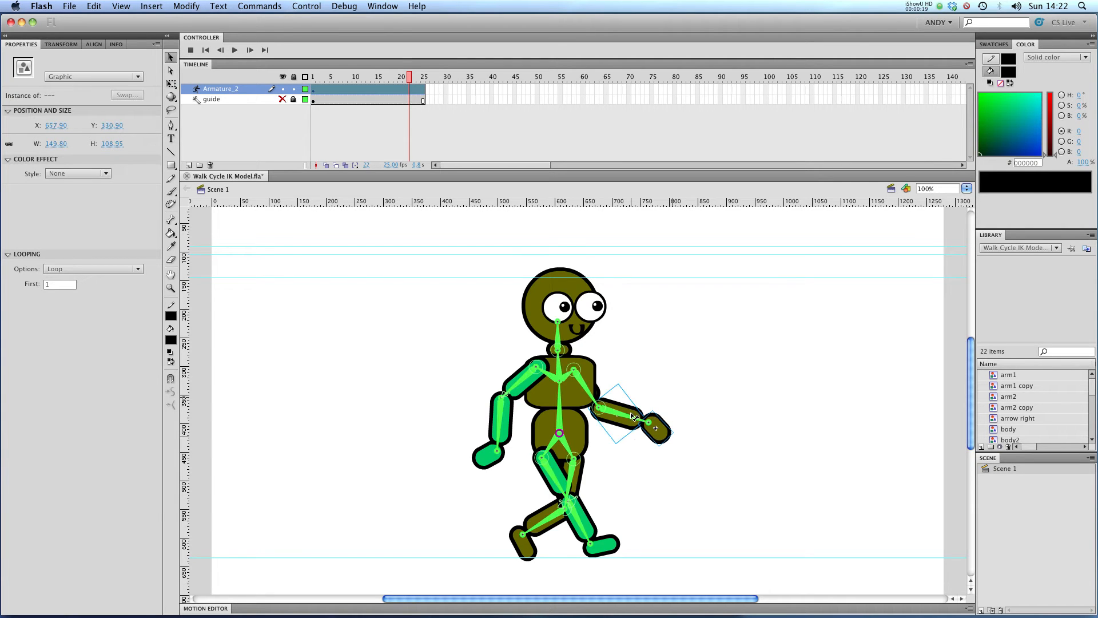
pyautogui.rightClick(631, 412)
pyautogui.moveTo(685, 577)
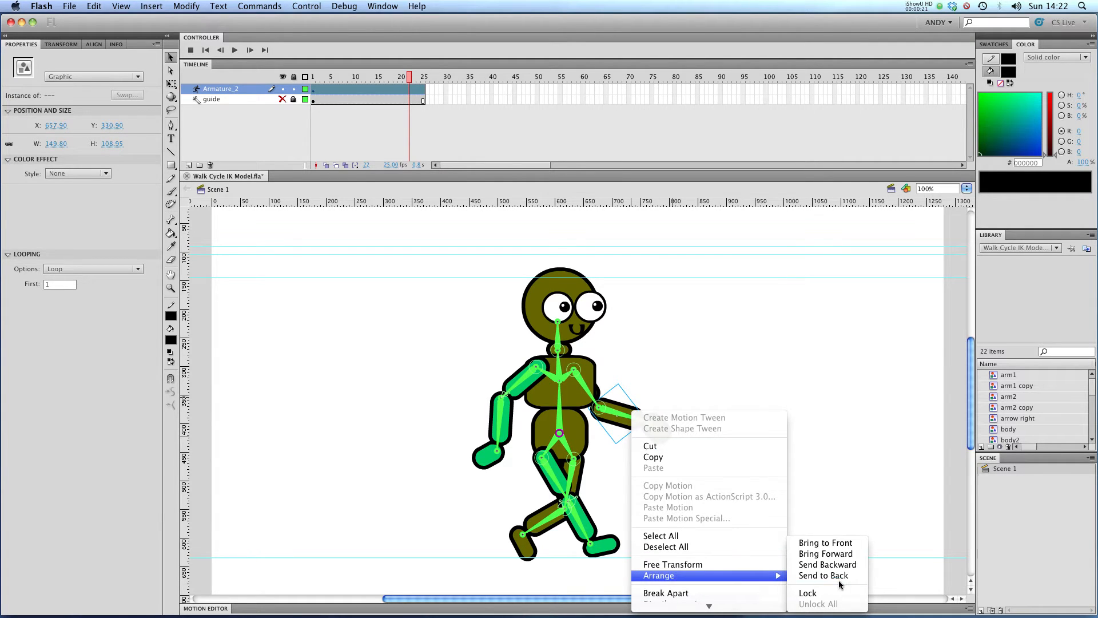
pyautogui.click(819, 381)
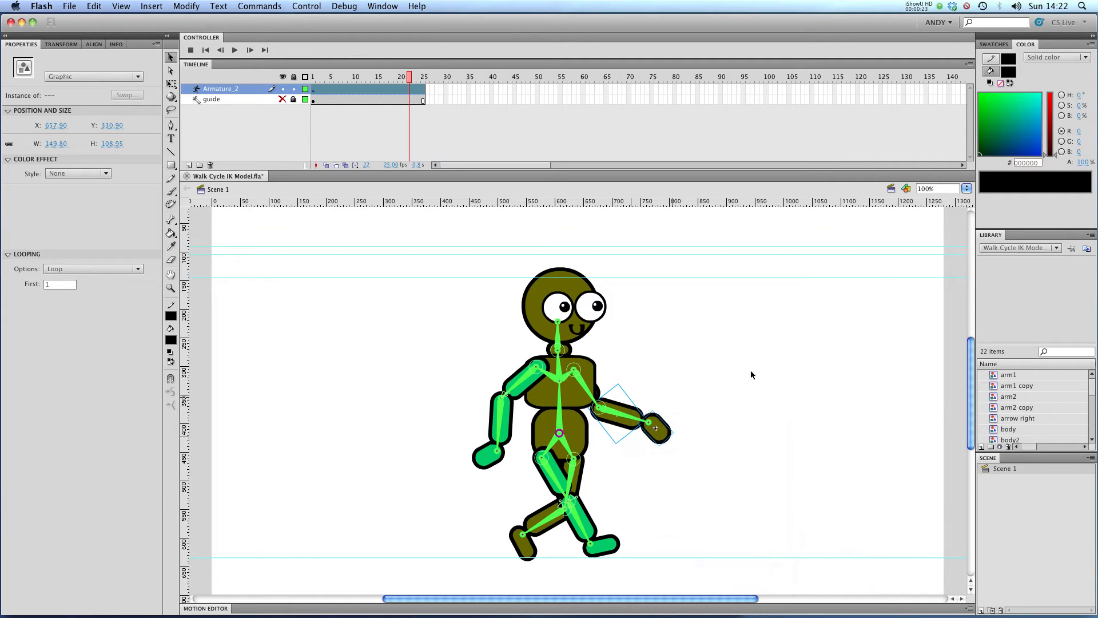
# Nudge the front forearm a few pixels to the left
pyautogui.press('Left')
pyautogui.press('Left')
pyautogui.press('Left')
pyautogui.press('Left')
pyautogui.press('Left')
pyautogui.press('Left')
pyautogui.press('Left')
pyautogui.press('Left')
pyautogui.press('Left')
pyautogui.press('Left')
pyautogui.press('Left')
pyautogui.press('Left')
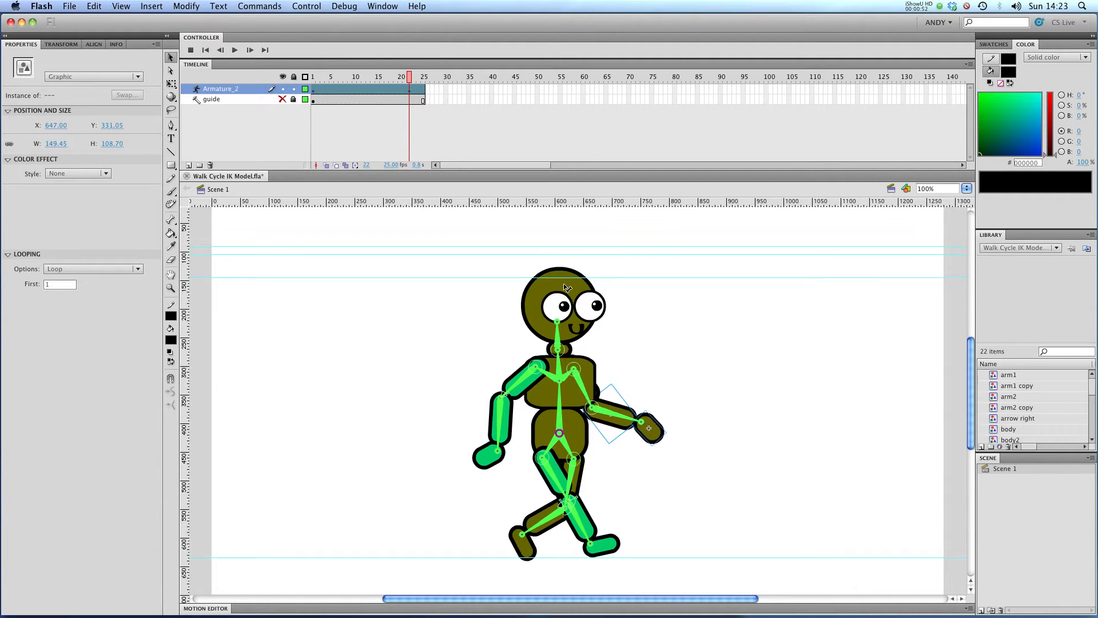
pyautogui.press('Right')
pyautogui.press('Right')
pyautogui.press('Right')
pyautogui.press('Right')
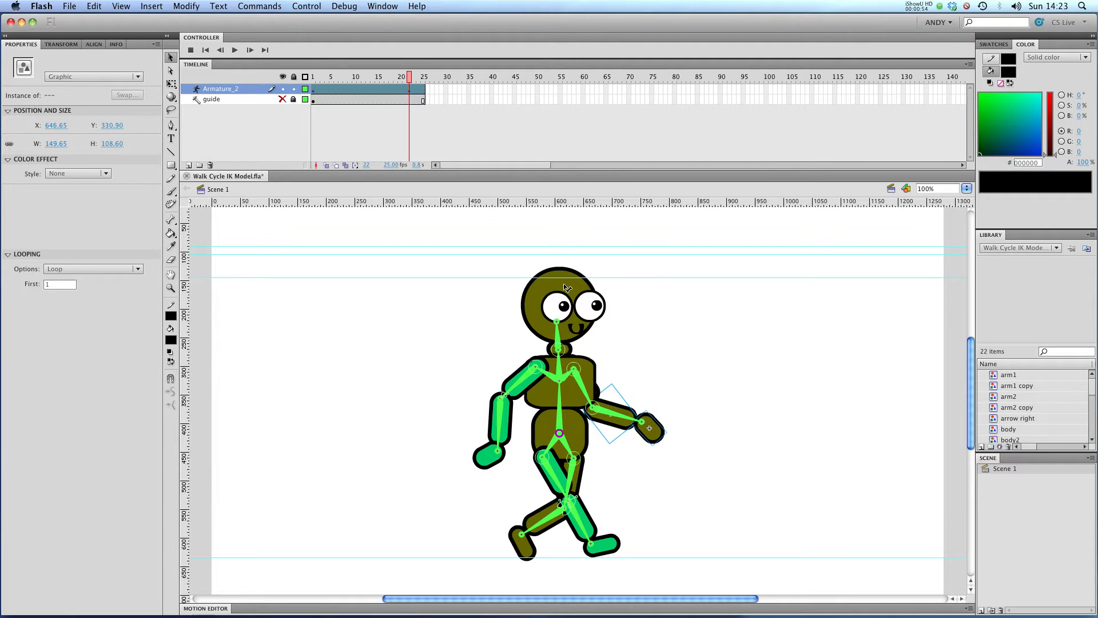
# Select the front hand and nudge it to sit against the forearm
pyautogui.click(681, 421)
pyautogui.click(661, 433)
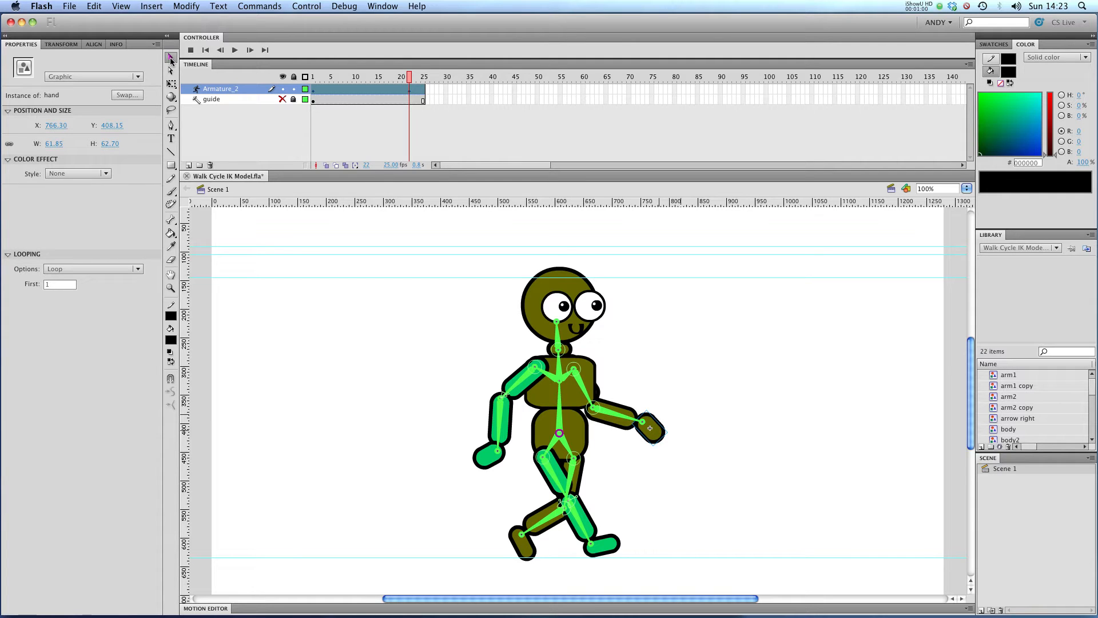
pyautogui.press('Left')
pyautogui.press('Right')
pyautogui.press('Right')
pyautogui.press('Left')
pyautogui.press('Left')
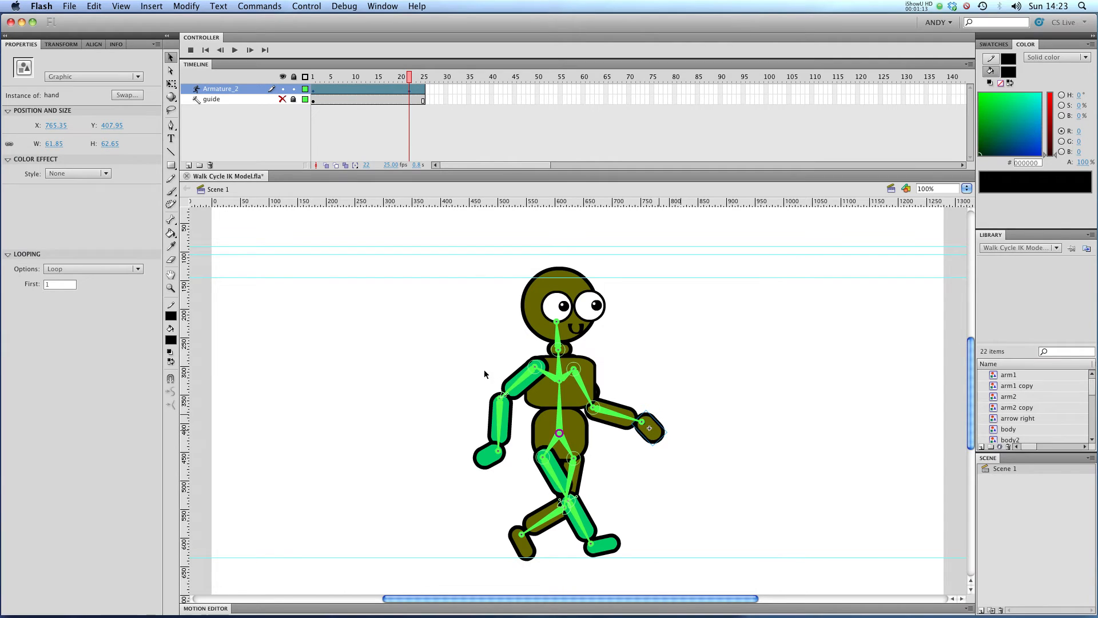
# Send the rear arm piece to the back of the stacking order
pyautogui.click(506, 435)
pyautogui.rightClick(505, 435)
pyautogui.moveTo(623, 540)
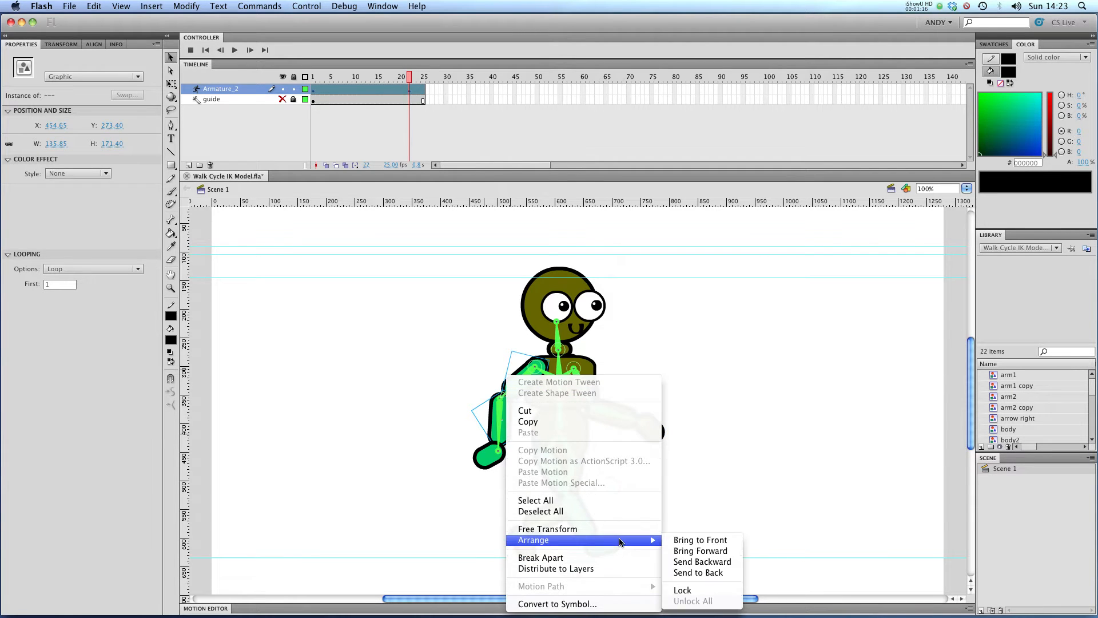
pyautogui.click(725, 459)
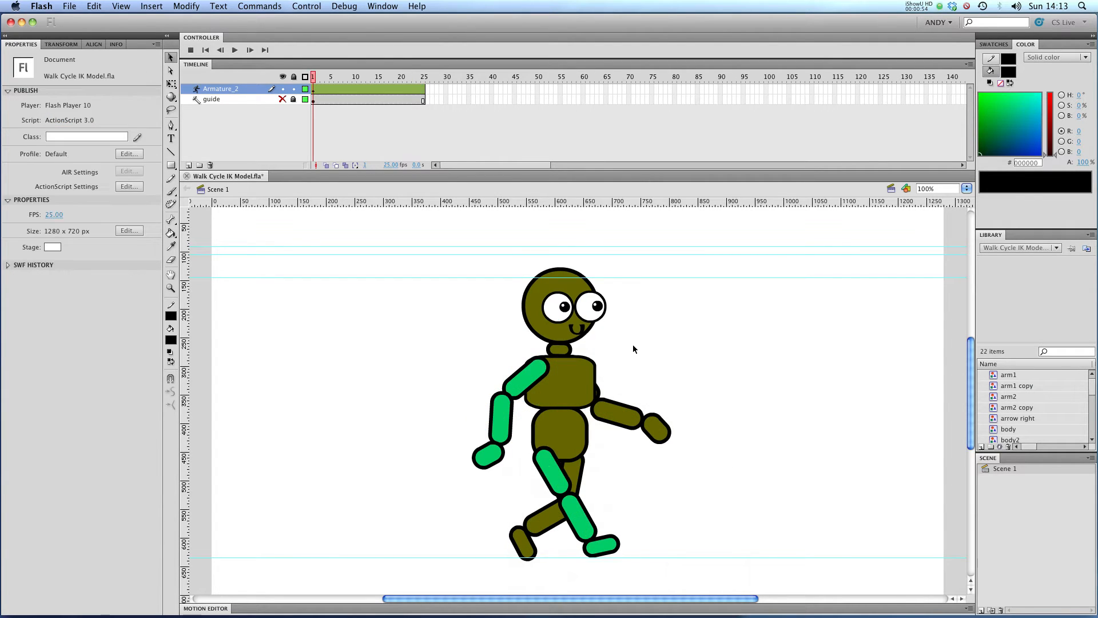
# Make the guide layer with the walk-cycle sketches visible
pyautogui.click(283, 99)
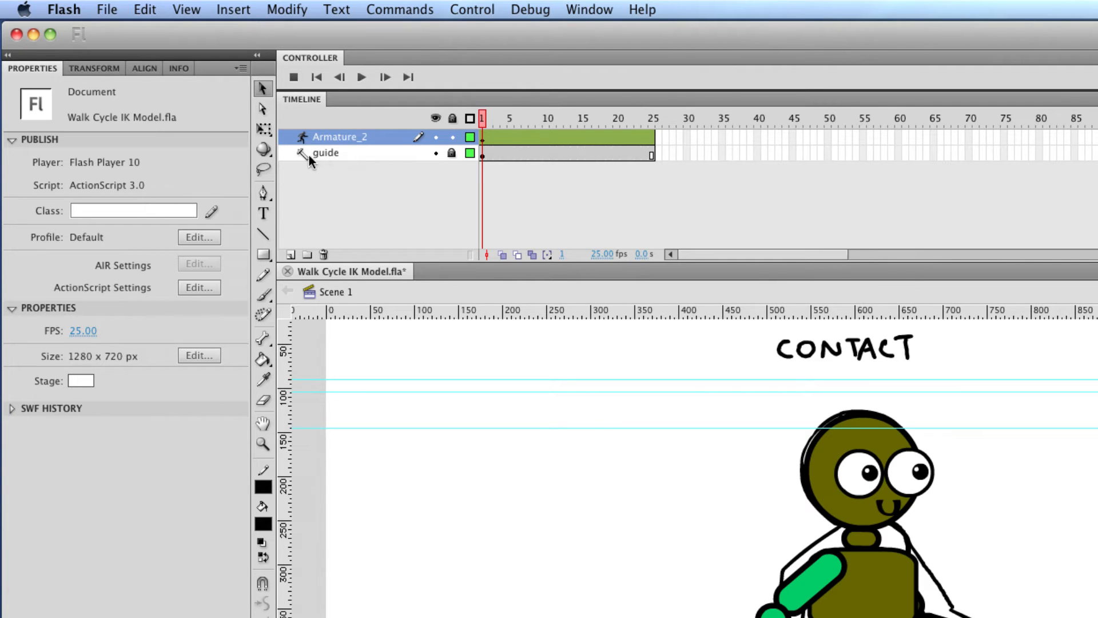
pyautogui.rightClick(307, 155)
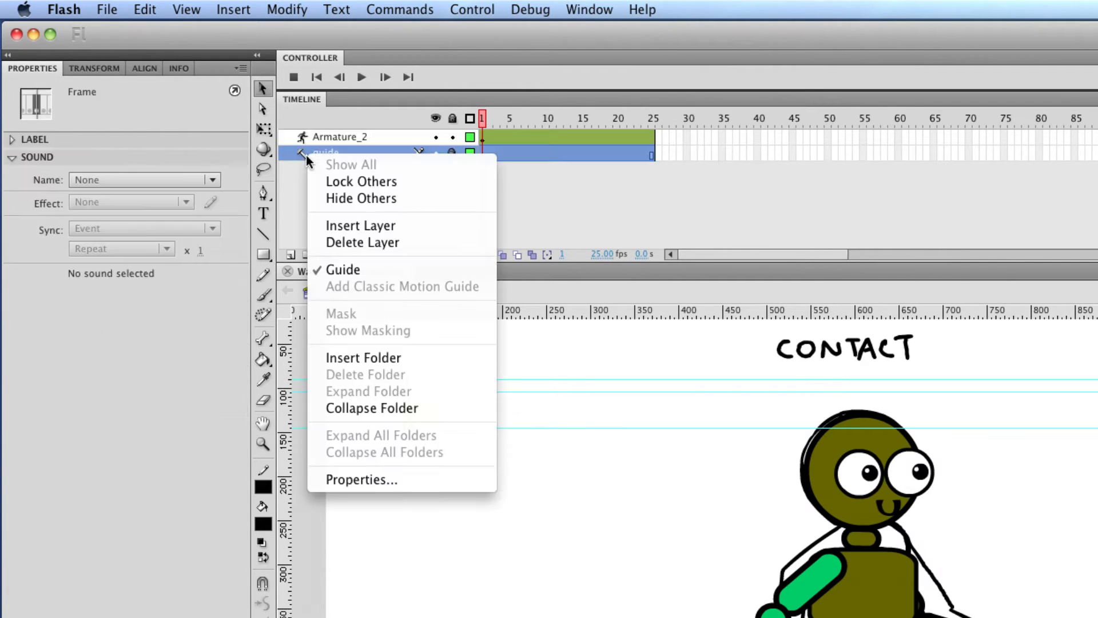
pyautogui.click(300, 202)
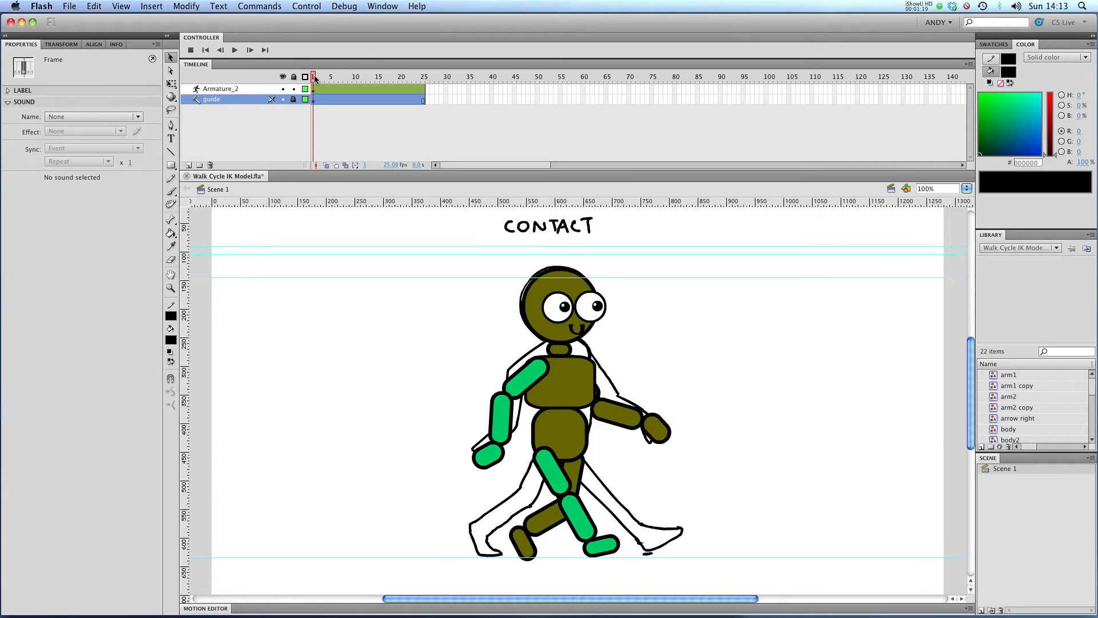
# At frame 5, rotate both arms' bones to match the Down pose sketch
pyautogui.moveTo(315, 79); pyautogui.dragTo(325, 79)
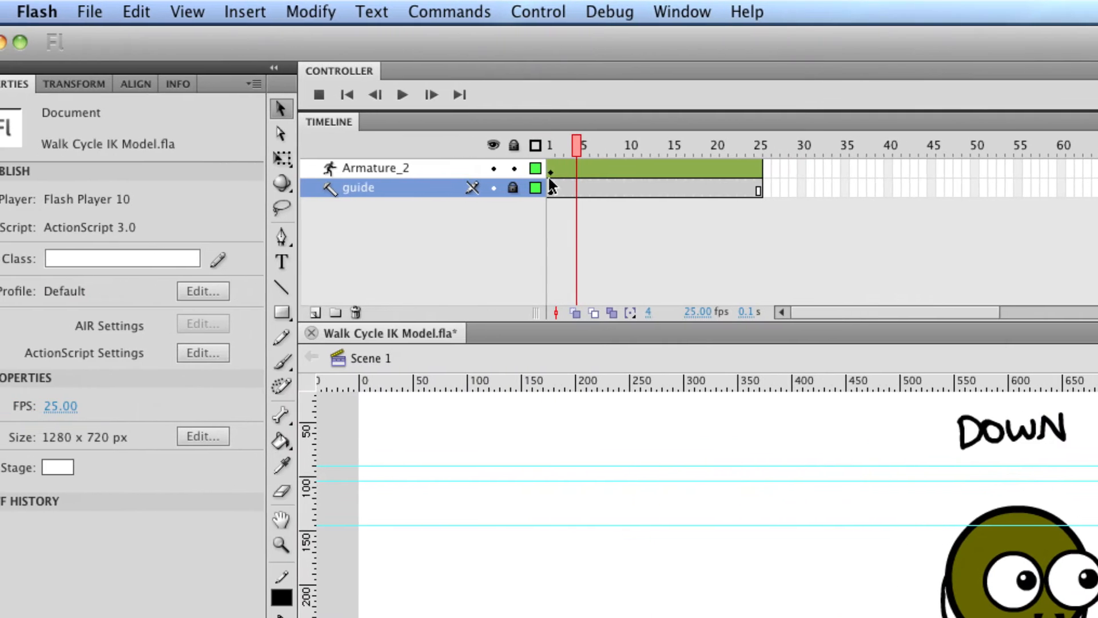
pyautogui.click(547, 168)
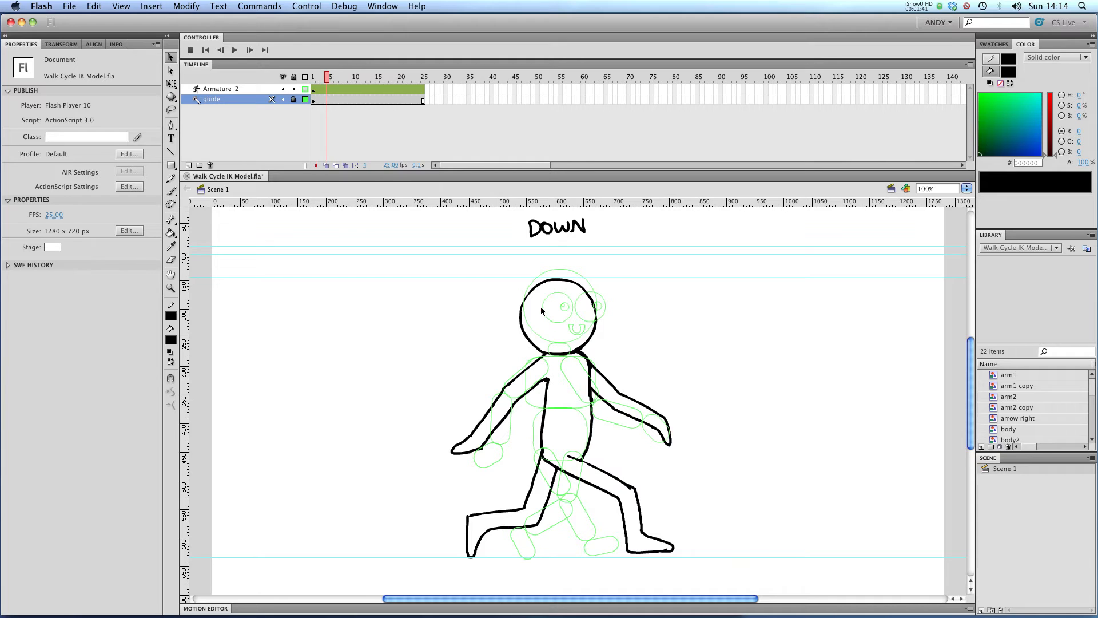
pyautogui.click(503, 449)
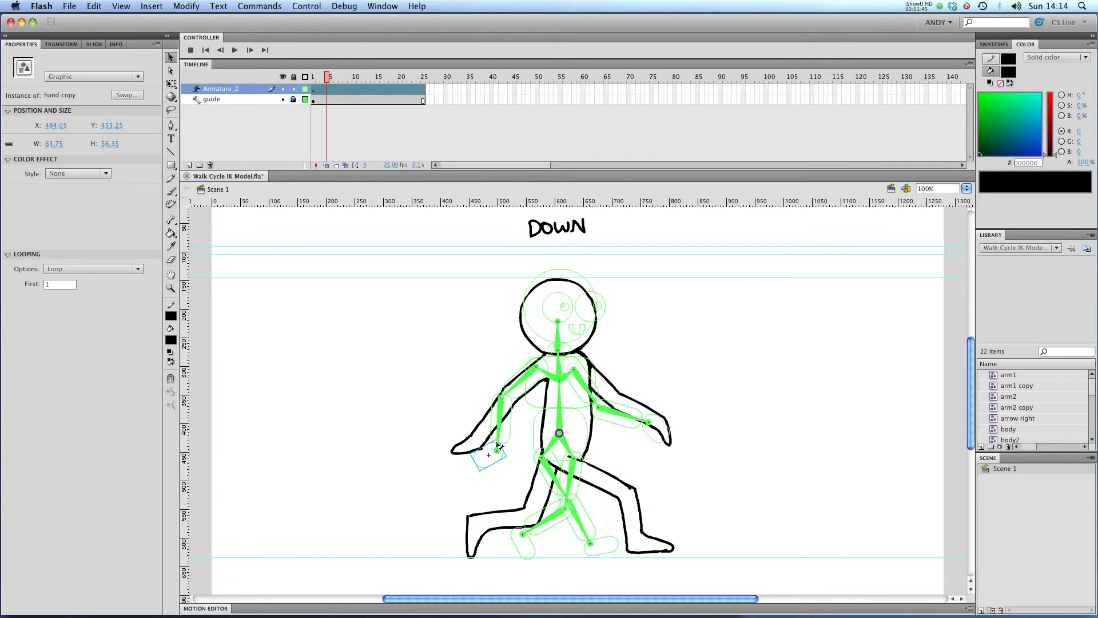
pyautogui.click(478, 439)
pyautogui.moveTo(477, 441); pyautogui.dragTo(471, 436)
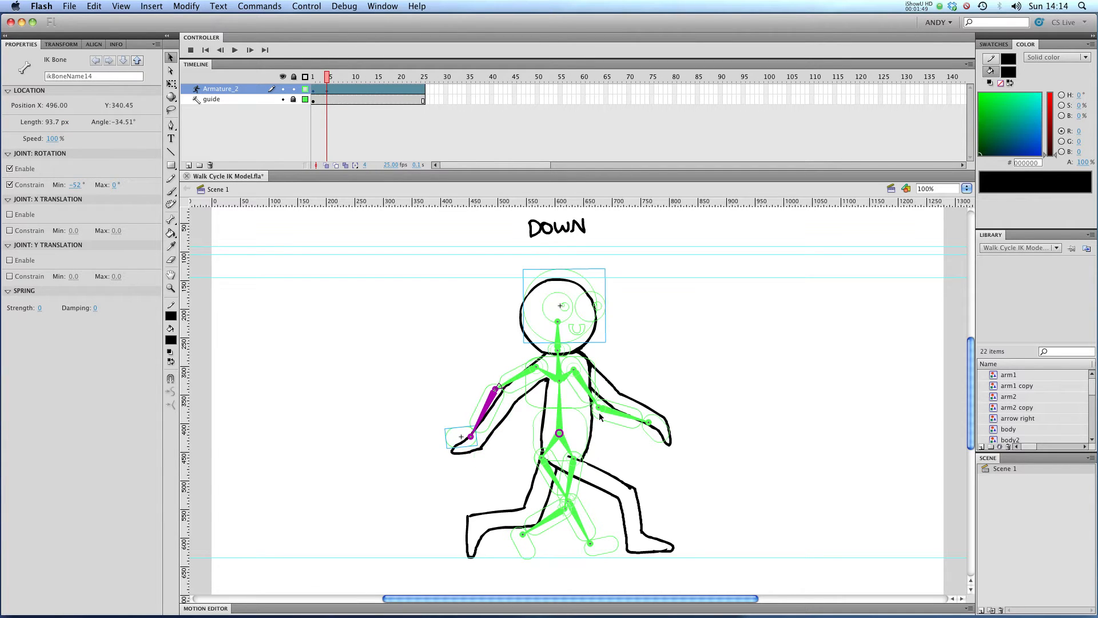
pyautogui.moveTo(614, 413); pyautogui.dragTo(638, 411)
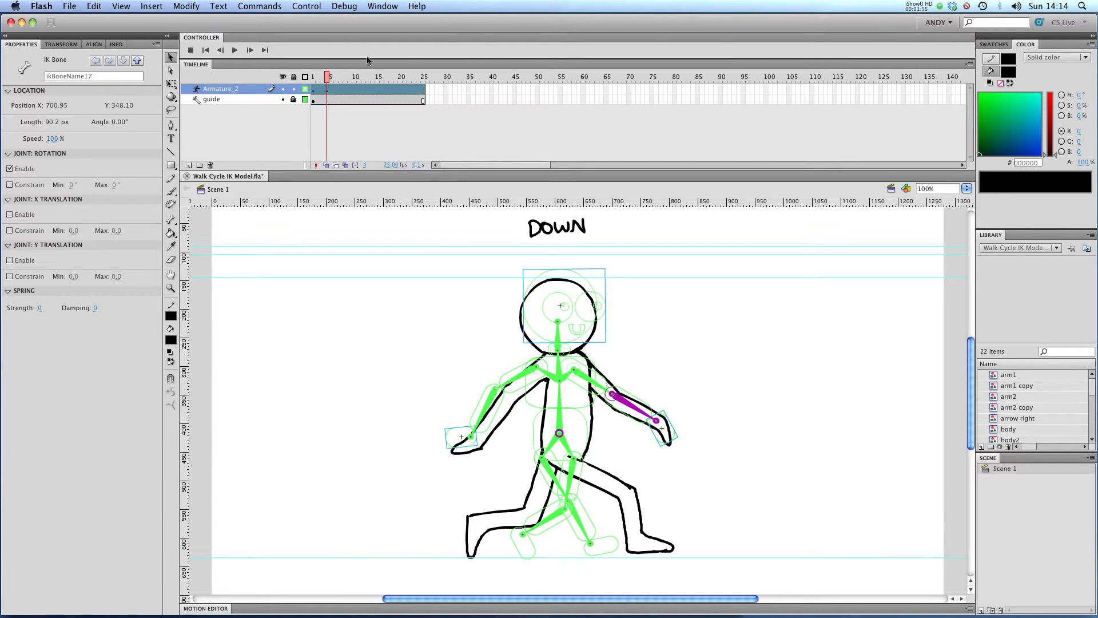
pyautogui.click(305, 89)
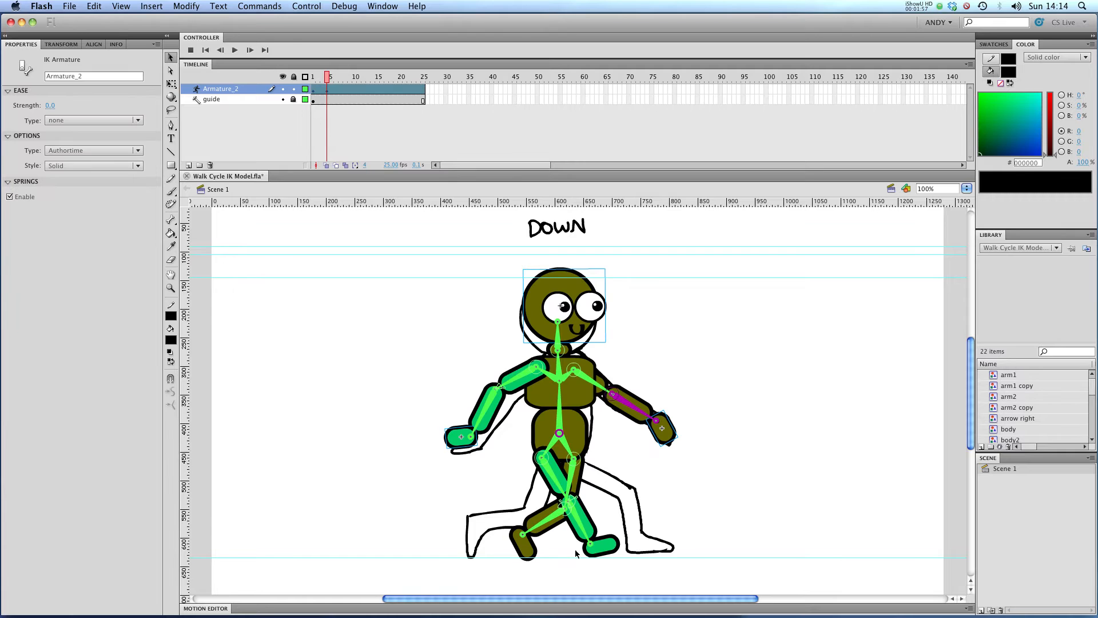
pyautogui.click(305, 89)
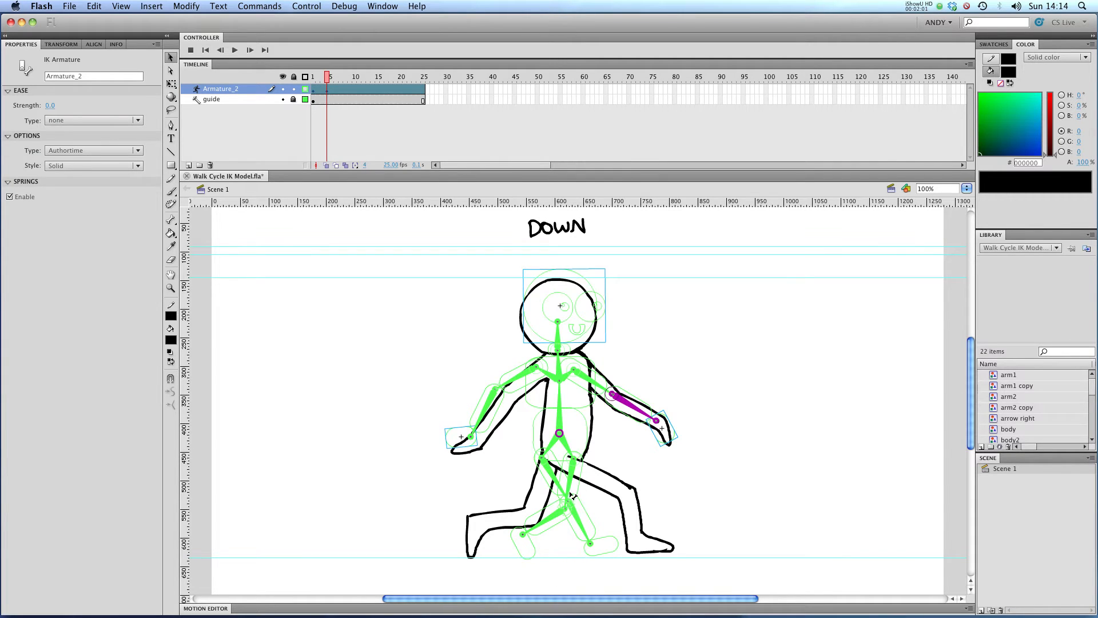
# Bend the front leg's thigh and shin bones to match the Down sketch
pyautogui.moveTo(558, 481); pyautogui.dragTo(562, 466)
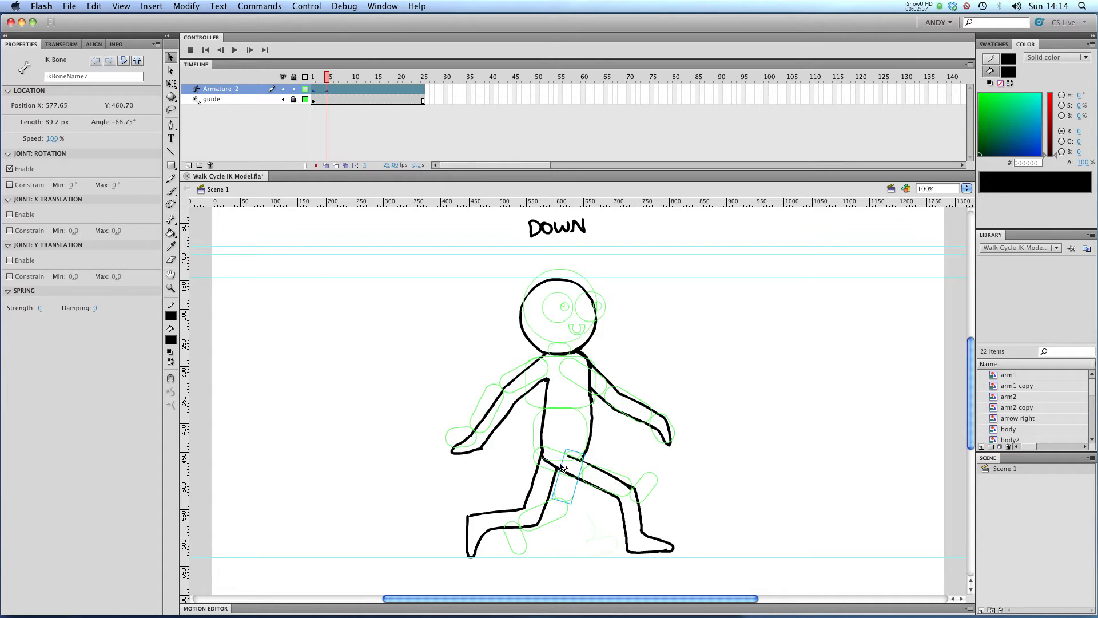
pyautogui.moveTo(631, 494); pyautogui.dragTo(592, 524)
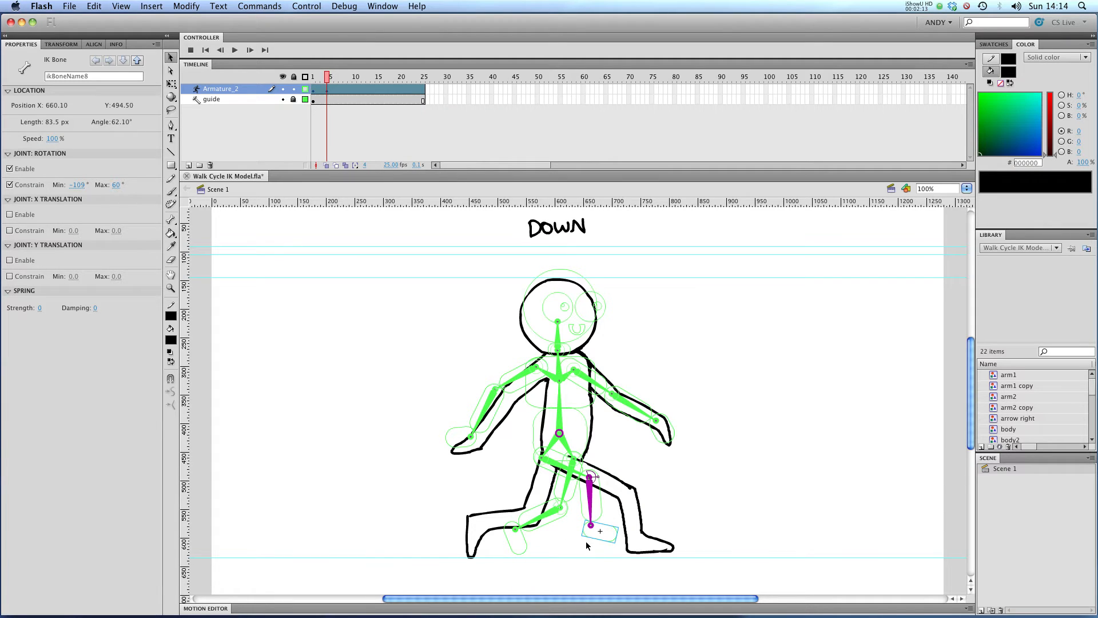
pyautogui.click(306, 90)
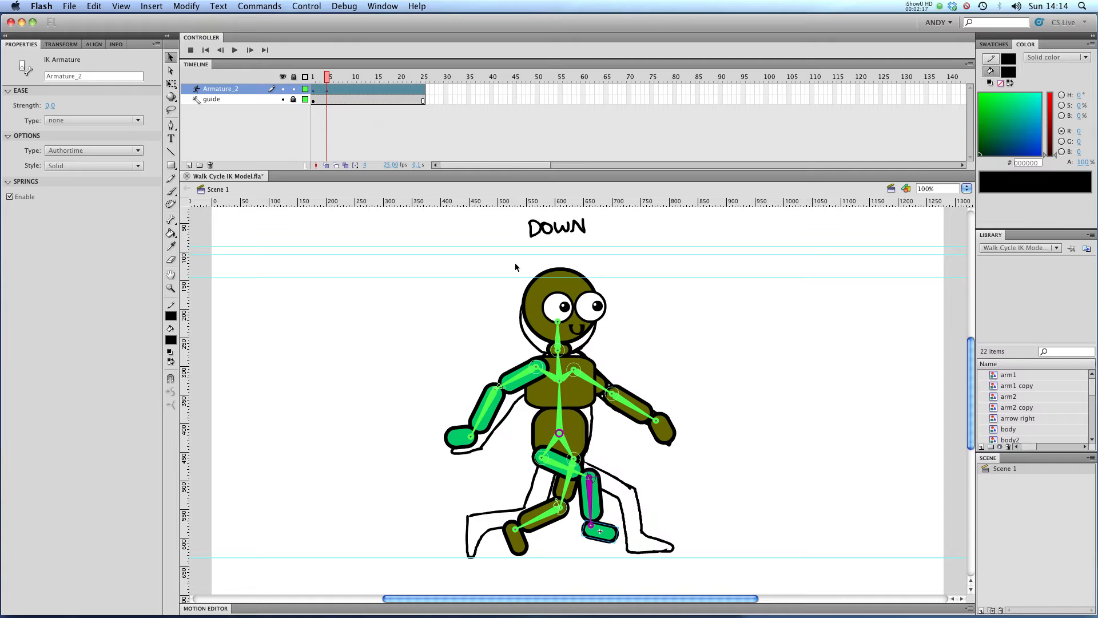
pyautogui.click(306, 90)
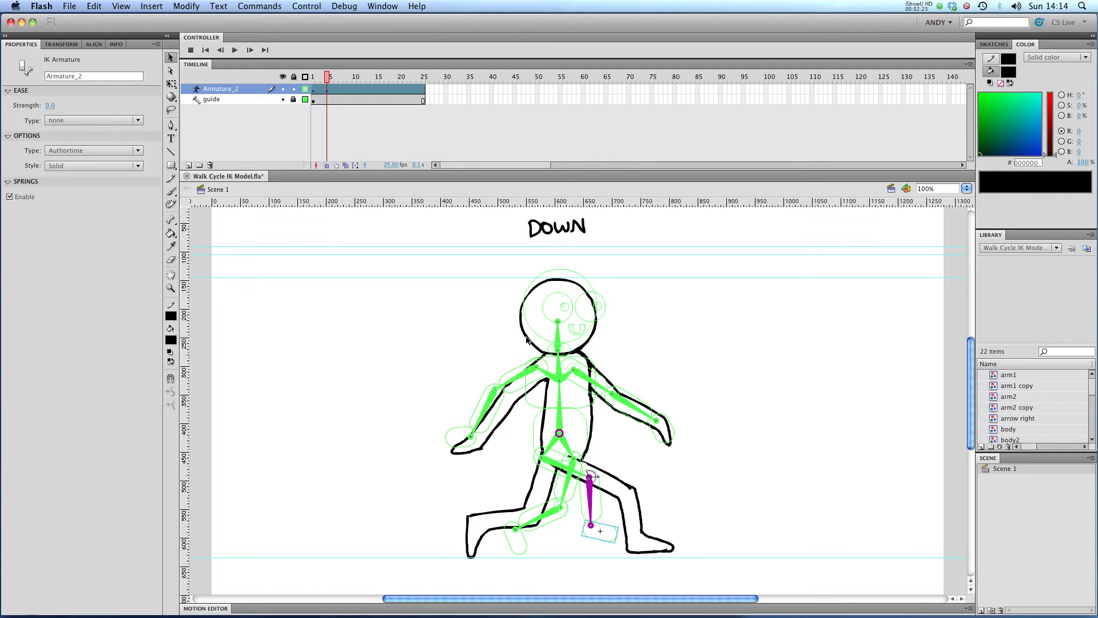
# Select the whole armature and move it down to the lowered Down pose height
pyautogui.press('super+a')
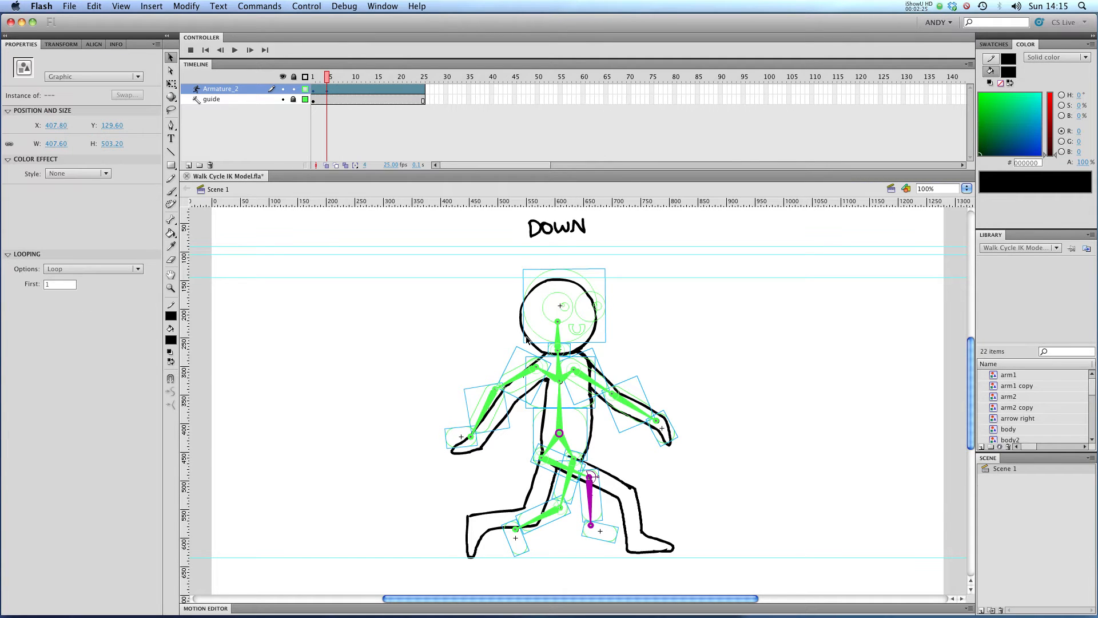
pyautogui.press('Down')
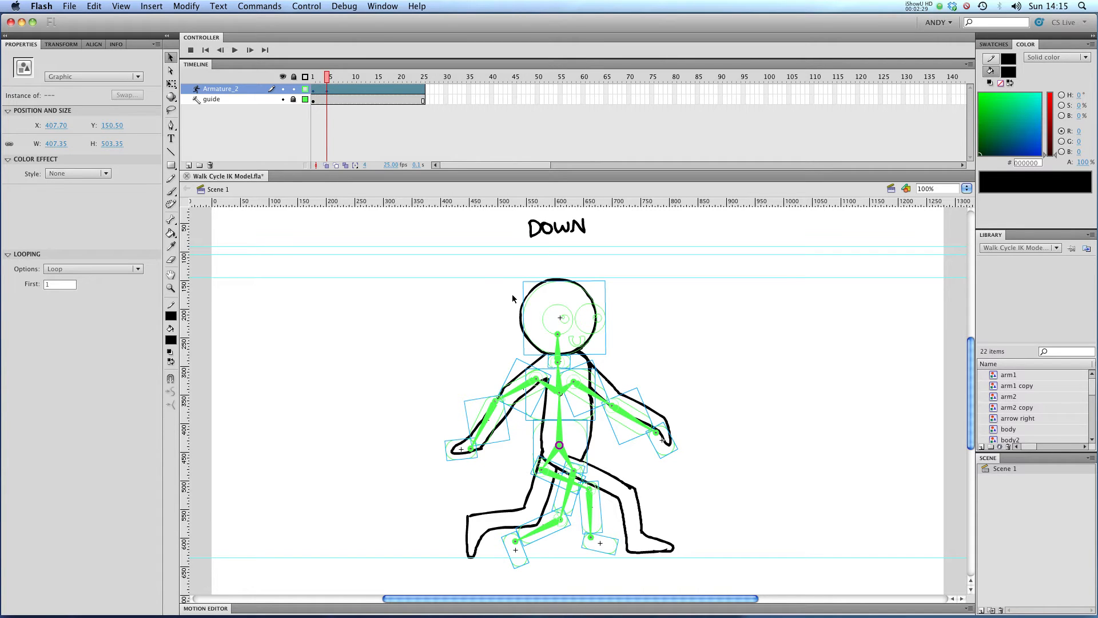
pyautogui.click(303, 89)
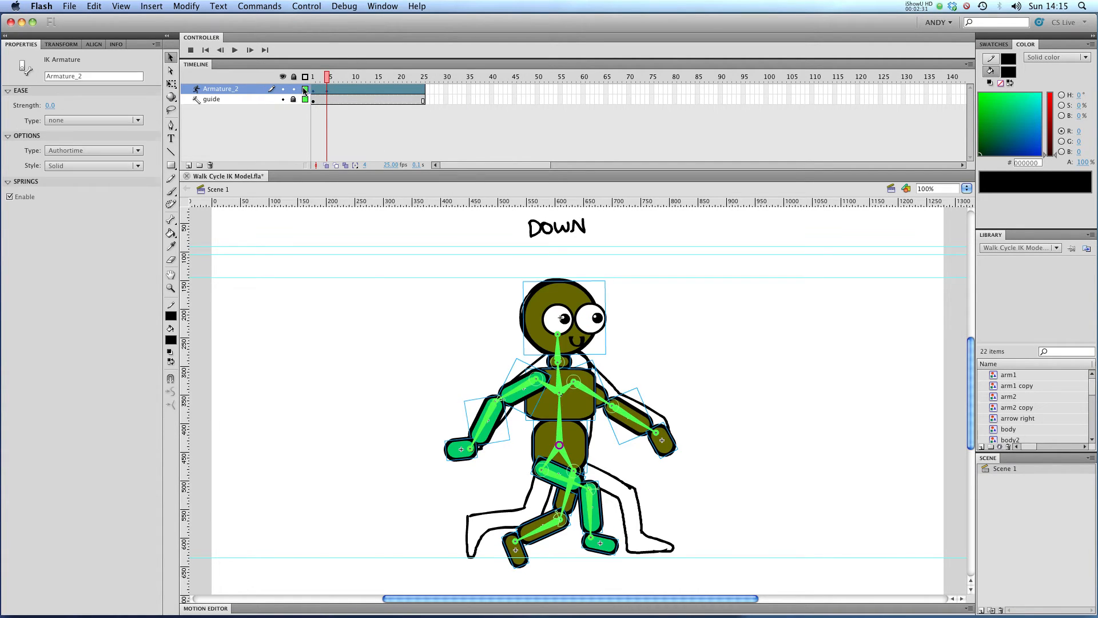
# Reposition both feet so the legs line up with the Down sketch
pyautogui.moveTo(601, 545); pyautogui.dragTo(593, 545)
pyautogui.moveTo(533, 529)
pyautogui.mouseDown()
pyautogui.moveTo(493, 524)
pyautogui.moveTo(515, 500)
pyautogui.moveTo(524, 521)
pyautogui.mouseUp()
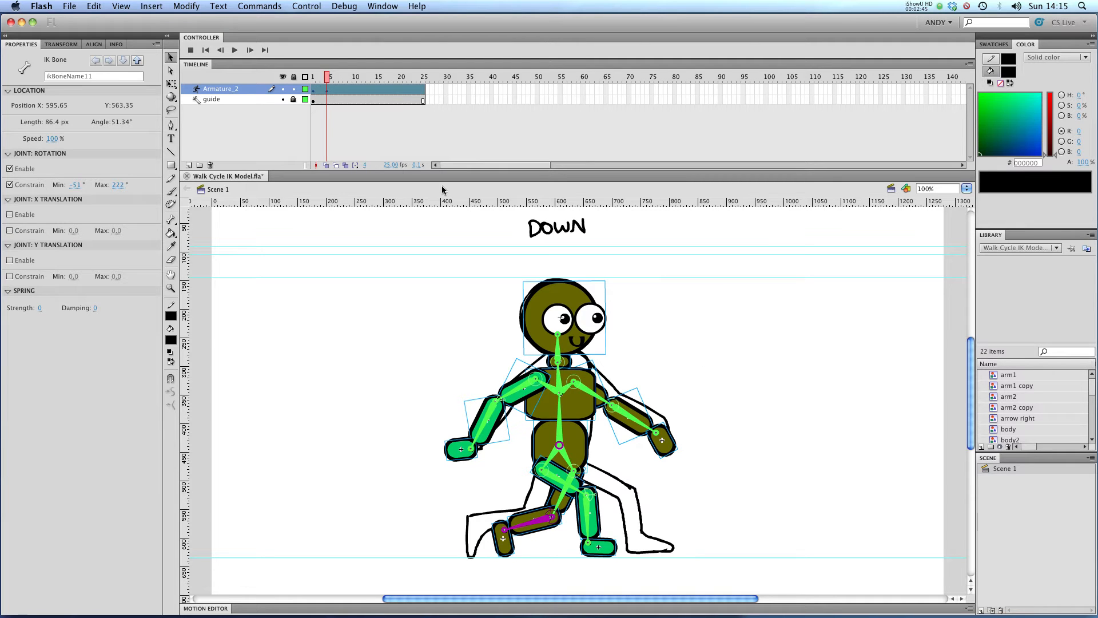
# At frame 7, select the whole armature and raise it to the Passing Position sketch height
pyautogui.moveTo(329, 74); pyautogui.dragTo(341, 76)
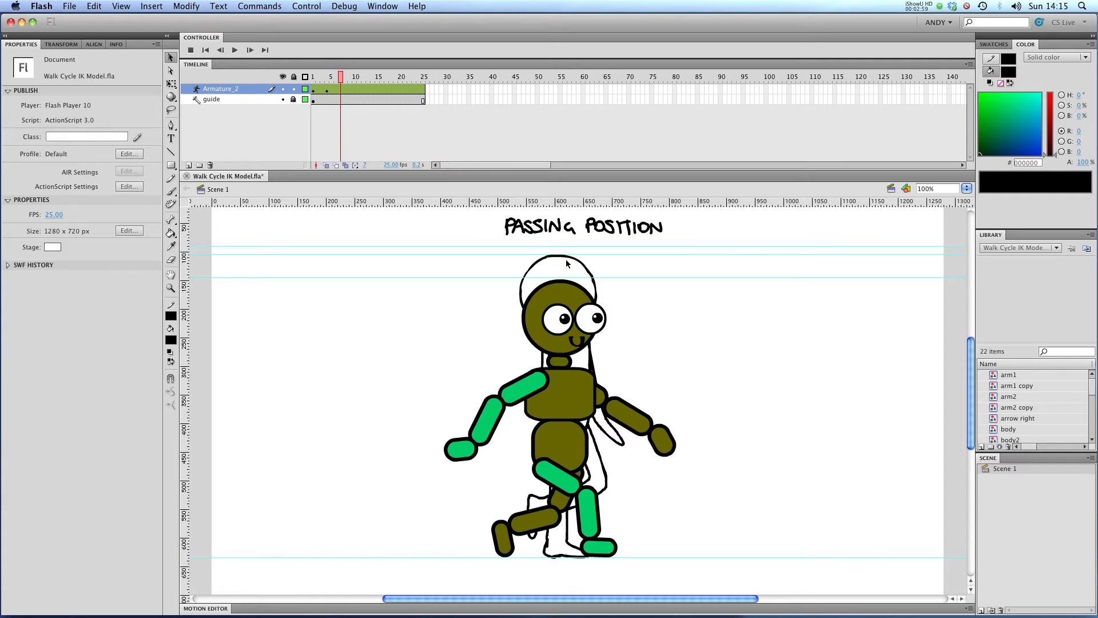
pyautogui.press('super+a')
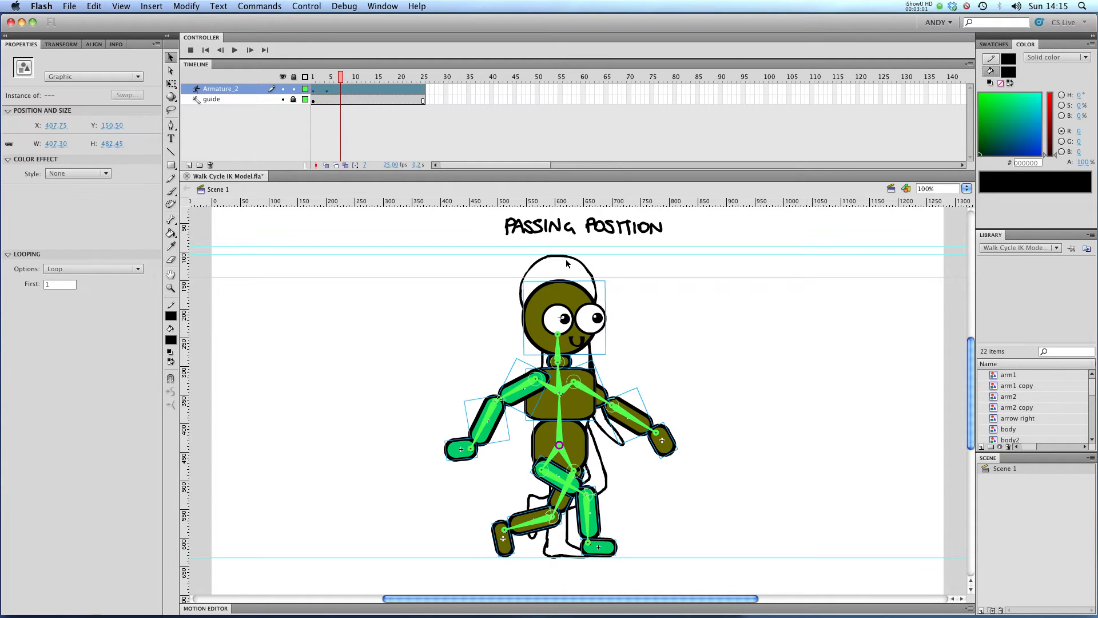
pyautogui.hotkey('shift', 'Up')
pyautogui.hotkey('shift', 'Up')
pyautogui.hotkey('shift', 'Up')
pyautogui.hotkey('shift', 'Up')
pyautogui.press('Up')
pyautogui.press('Up')
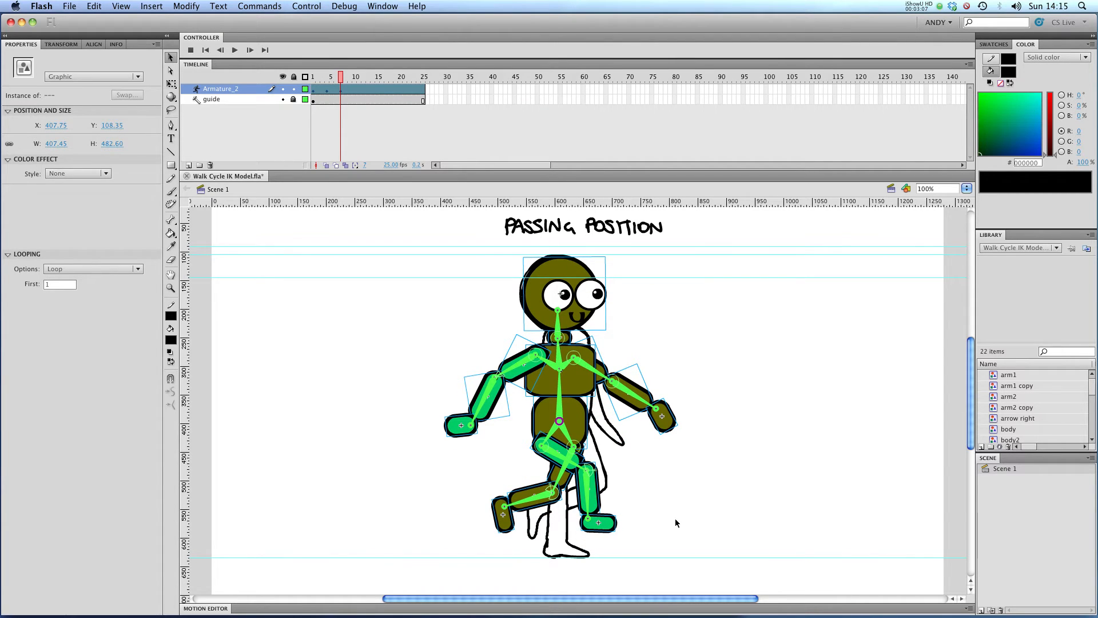
# Toggle the armature layer's outline and visibility to compare the pose with the Passing Position sketch
pyautogui.click(306, 90)
pyautogui.click(306, 90)
pyautogui.click(283, 90)
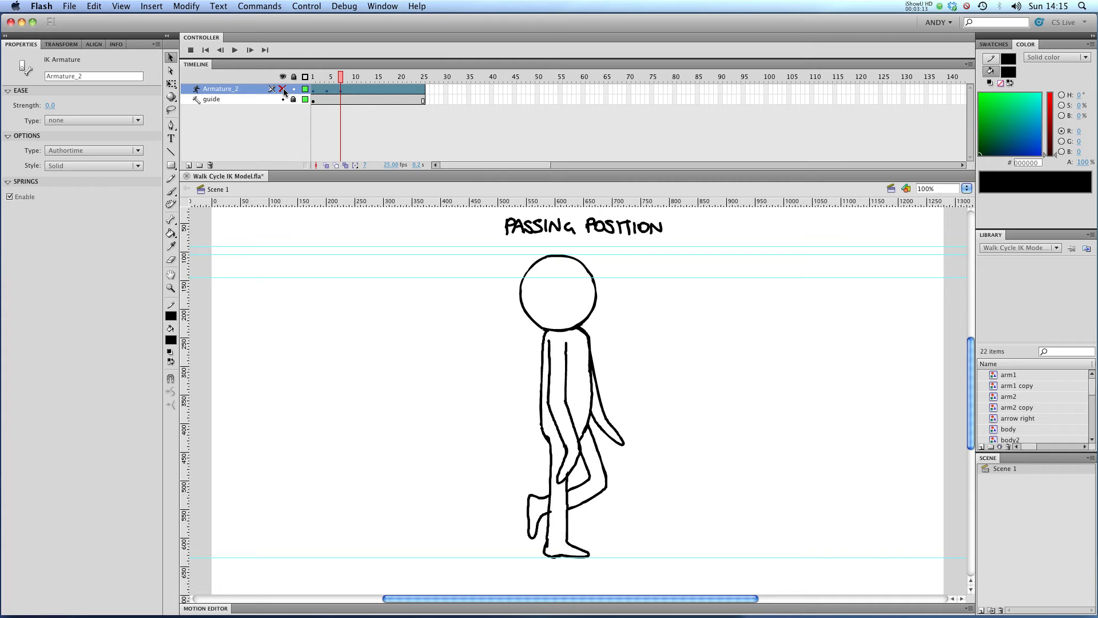
pyautogui.click(283, 90)
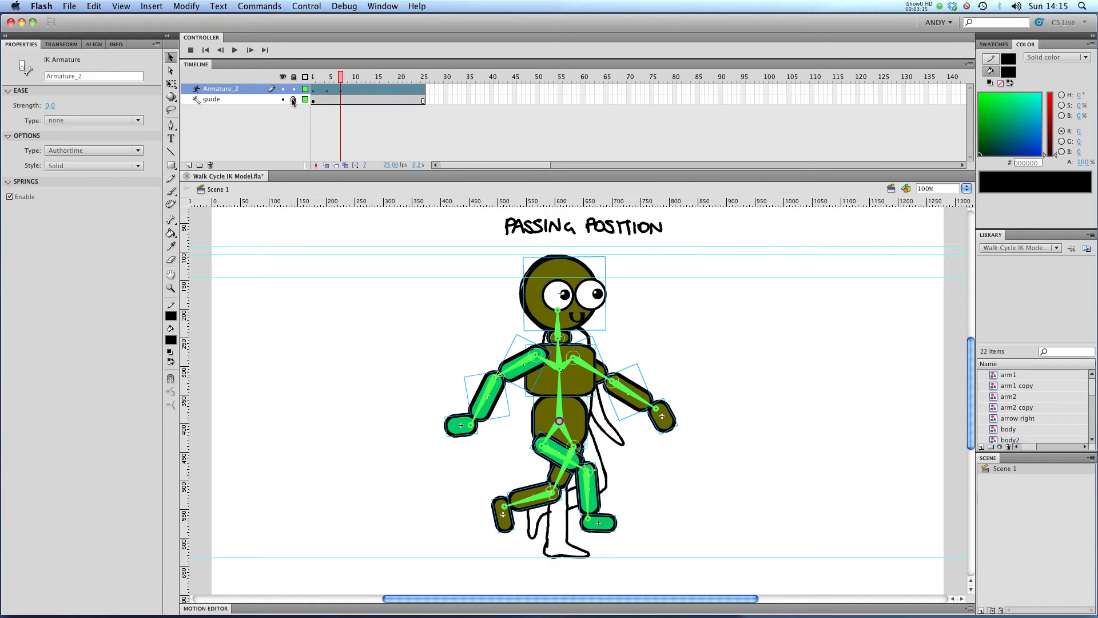
# Pose the raised back leg and swing both arms at frame 7 to match the Passing Position sketch, comparing with the outline view
pyautogui.moveTo(589, 522); pyautogui.dragTo(544, 571)
pyautogui.moveTo(517, 501); pyautogui.dragTo(569, 507)
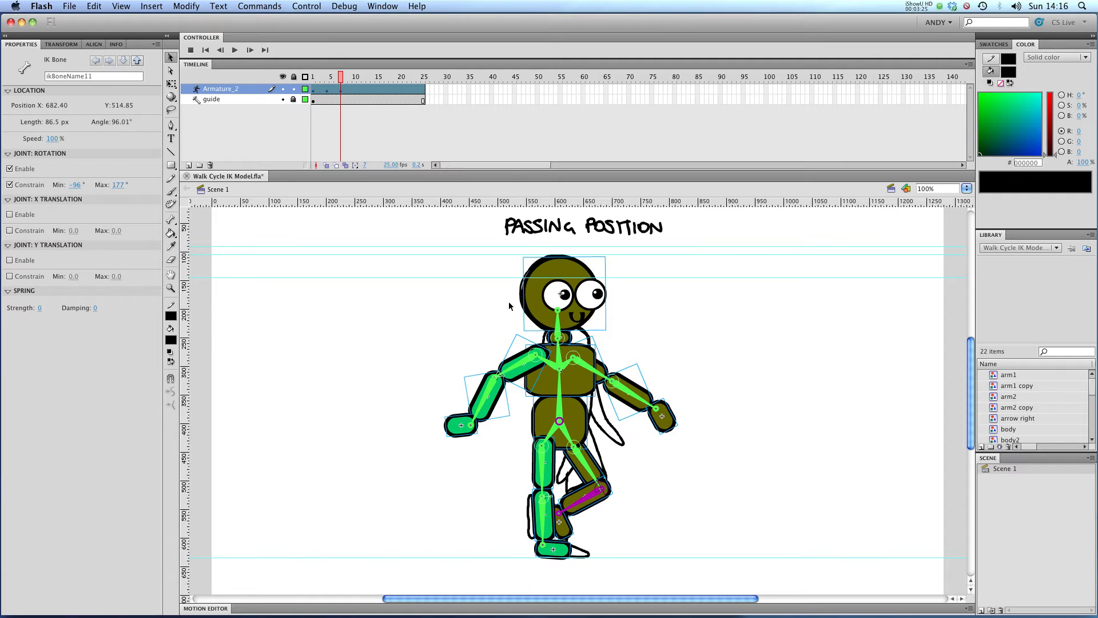
pyautogui.click(304, 89)
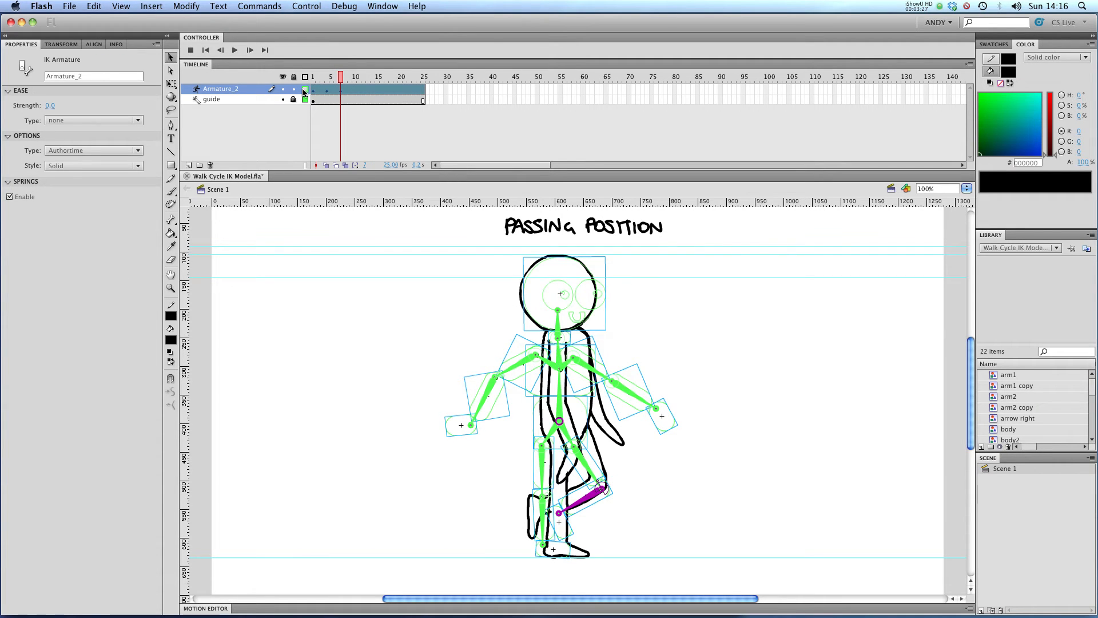
pyautogui.click(305, 89)
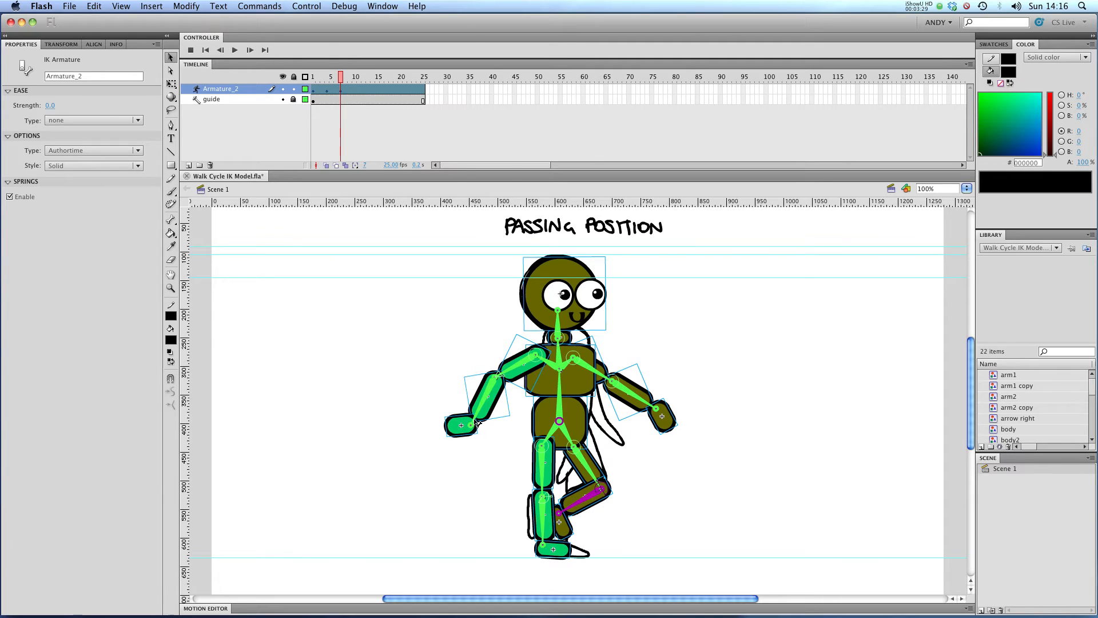
pyautogui.moveTo(517, 364); pyautogui.dragTo(539, 376)
pyautogui.moveTo(605, 378); pyautogui.dragTo(587, 387)
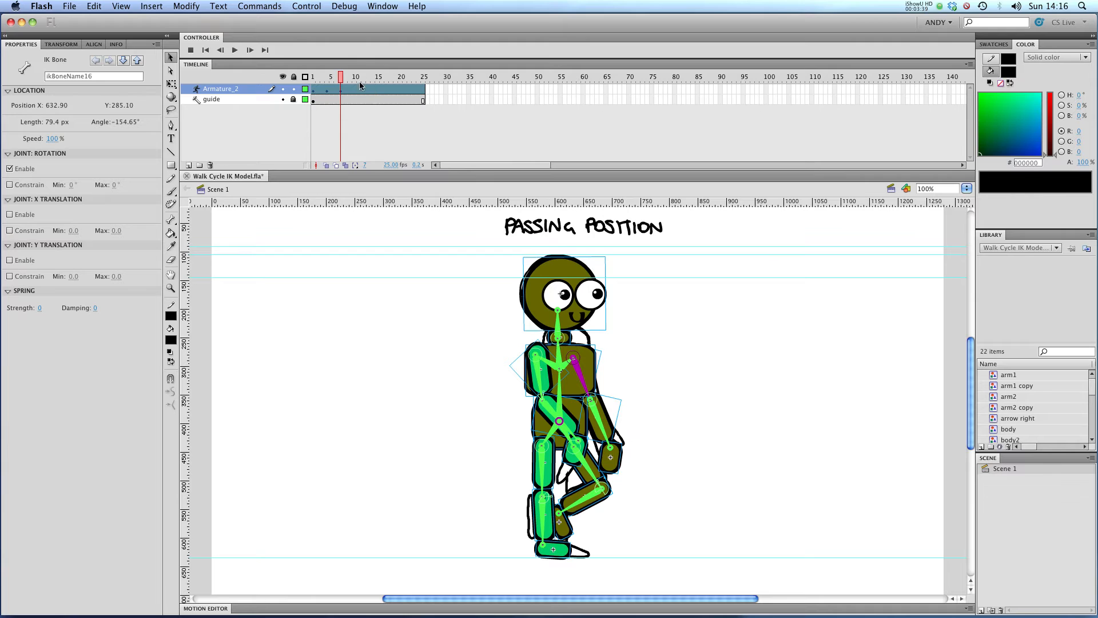
# Go to frame 10, select the whole armature and nudge it into line with the Up sketch
pyautogui.moveTo(346, 79); pyautogui.dragTo(355, 79)
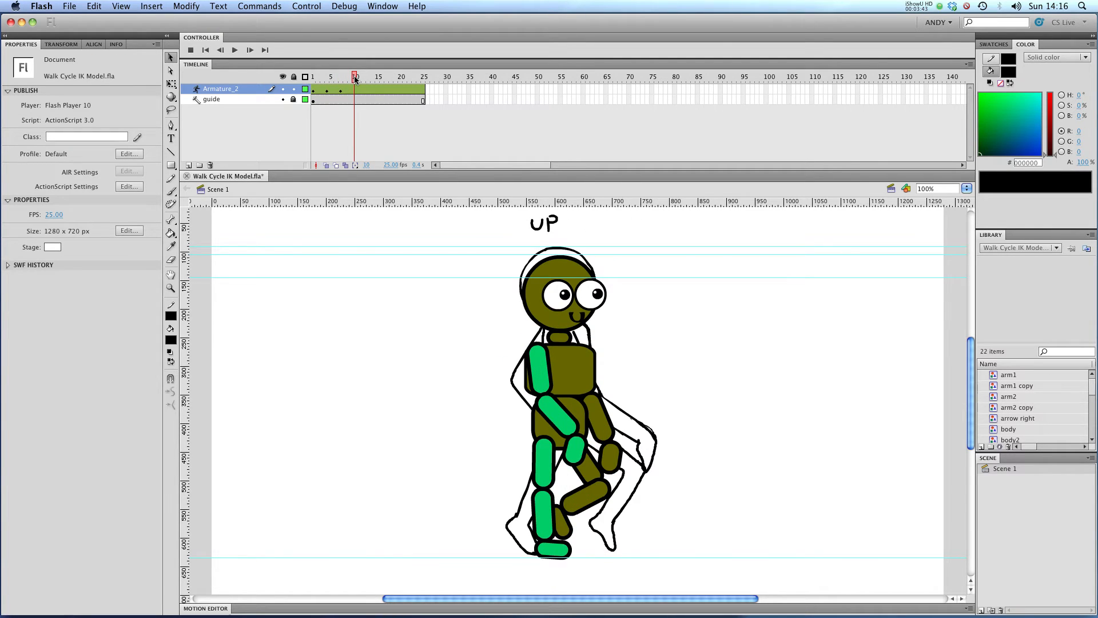
pyautogui.click(355, 79)
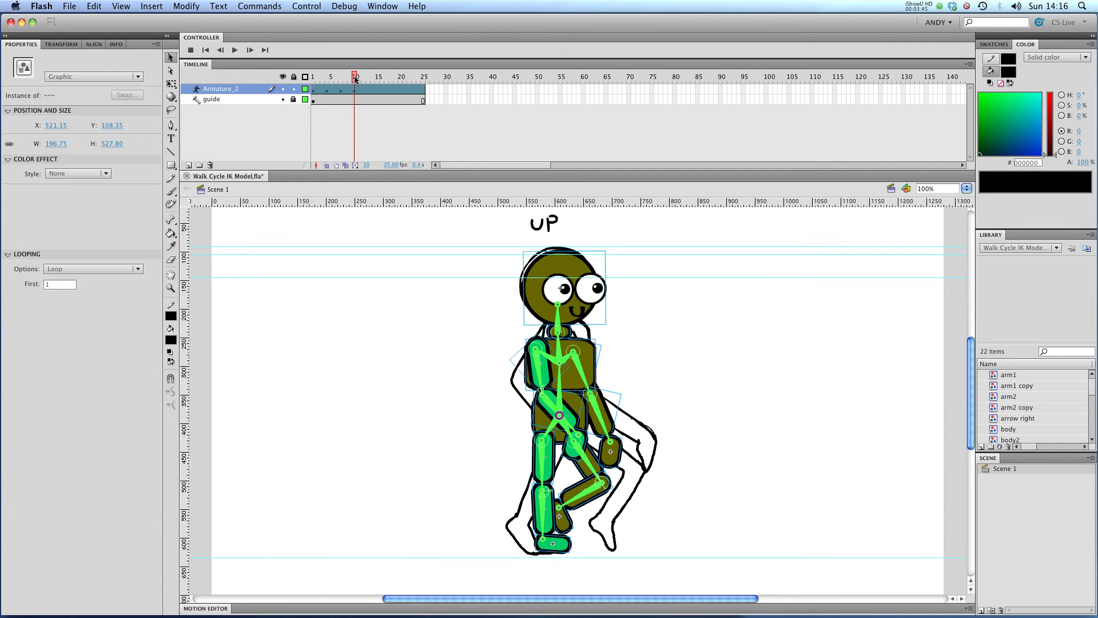
pyautogui.press('Down')
pyautogui.press('Down')
pyautogui.press('Left')
pyautogui.press('Left')
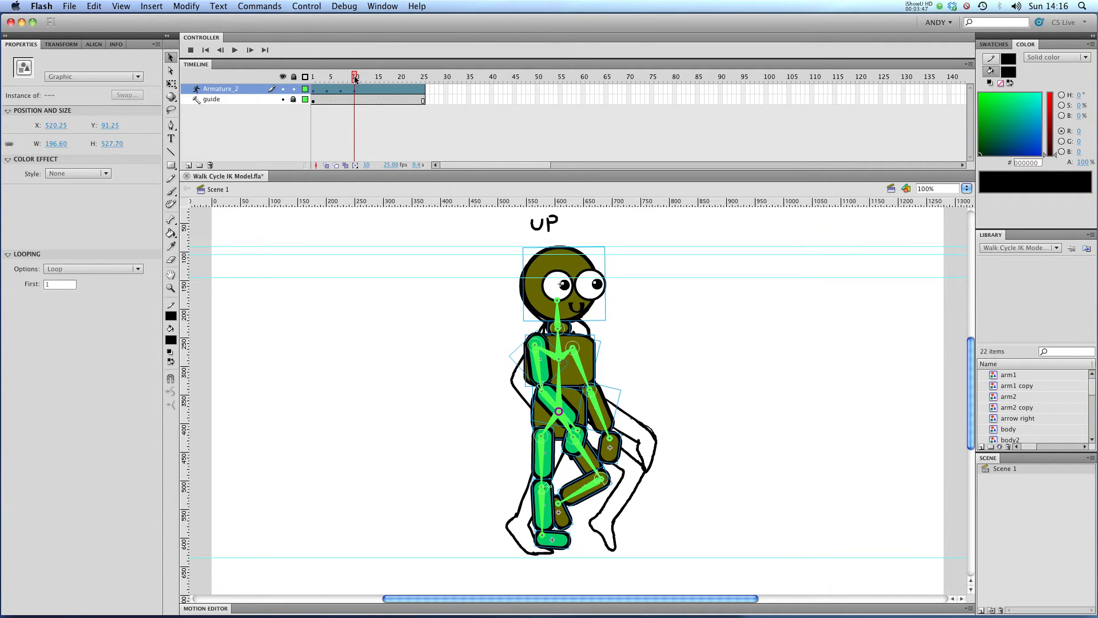
pyautogui.press('Down')
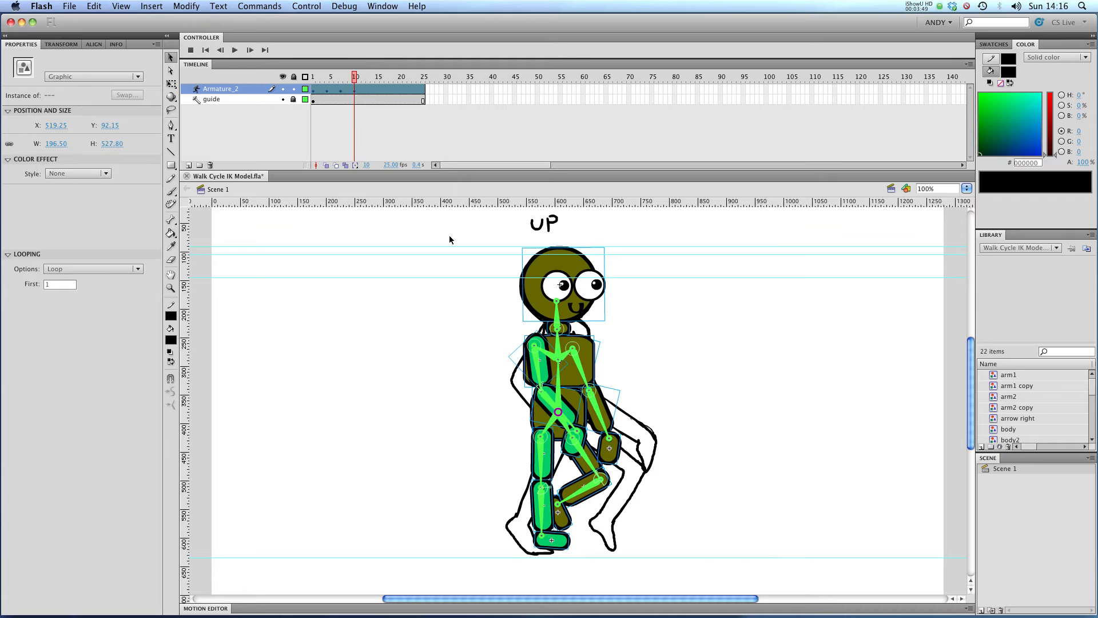
# Hide and show the armature to compare, then reposition both feet to match the Up sketch
pyautogui.click(284, 90)
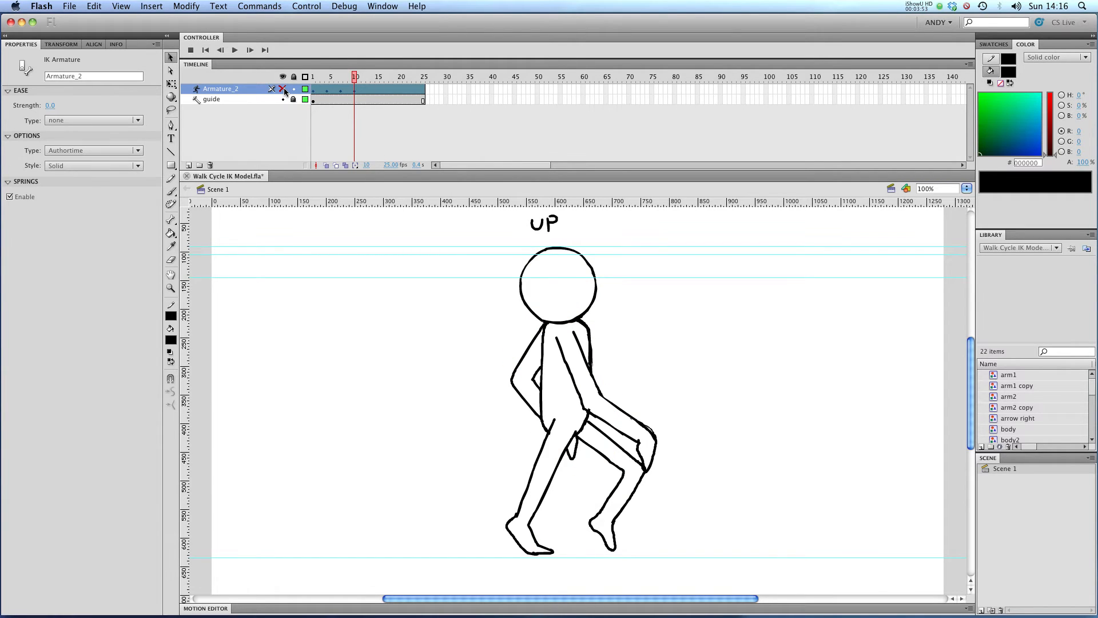
pyautogui.click(283, 89)
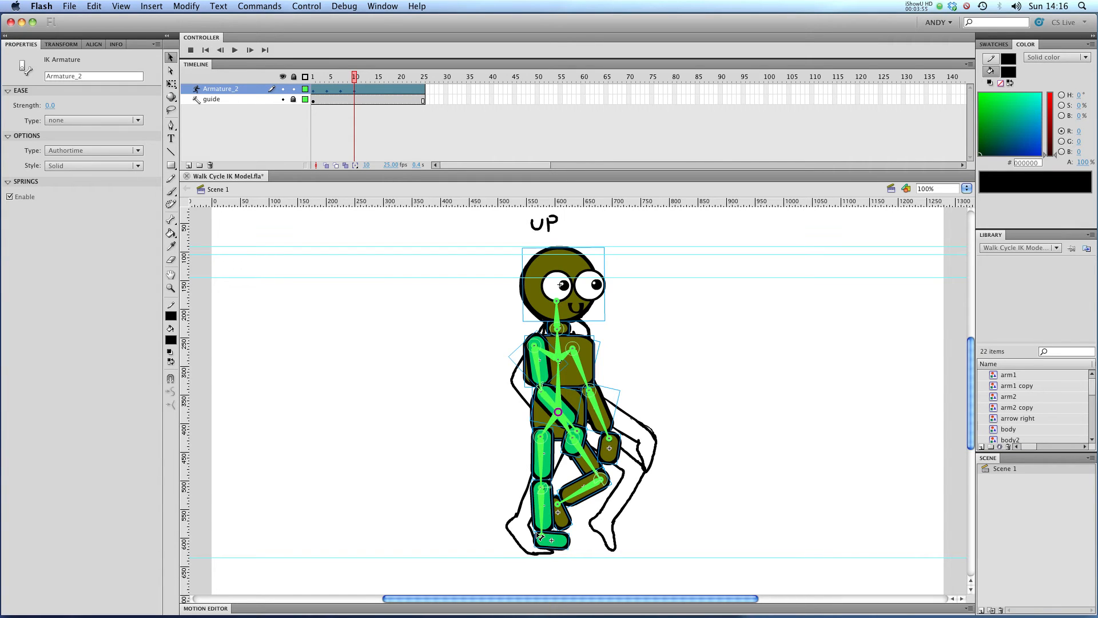
pyautogui.moveTo(541, 536)
pyautogui.mouseDown()
pyautogui.moveTo(509, 537)
pyautogui.moveTo(516, 504)
pyautogui.moveTo(518, 572)
pyautogui.moveTo(512, 507)
pyautogui.moveTo(534, 531)
pyautogui.mouseUp()
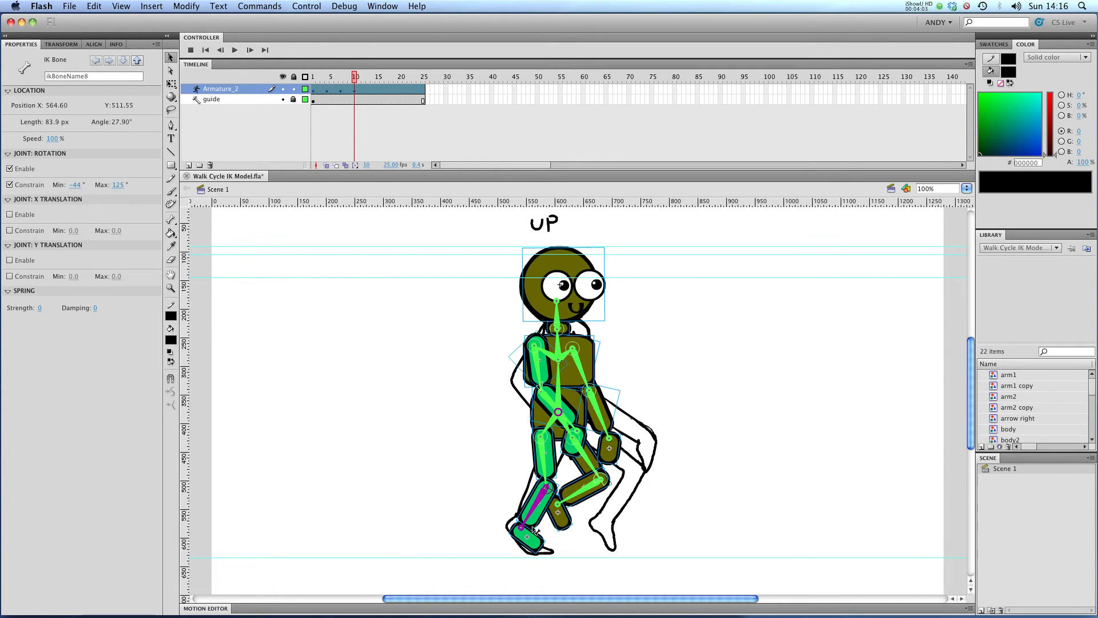
pyautogui.moveTo(576, 498); pyautogui.dragTo(601, 528)
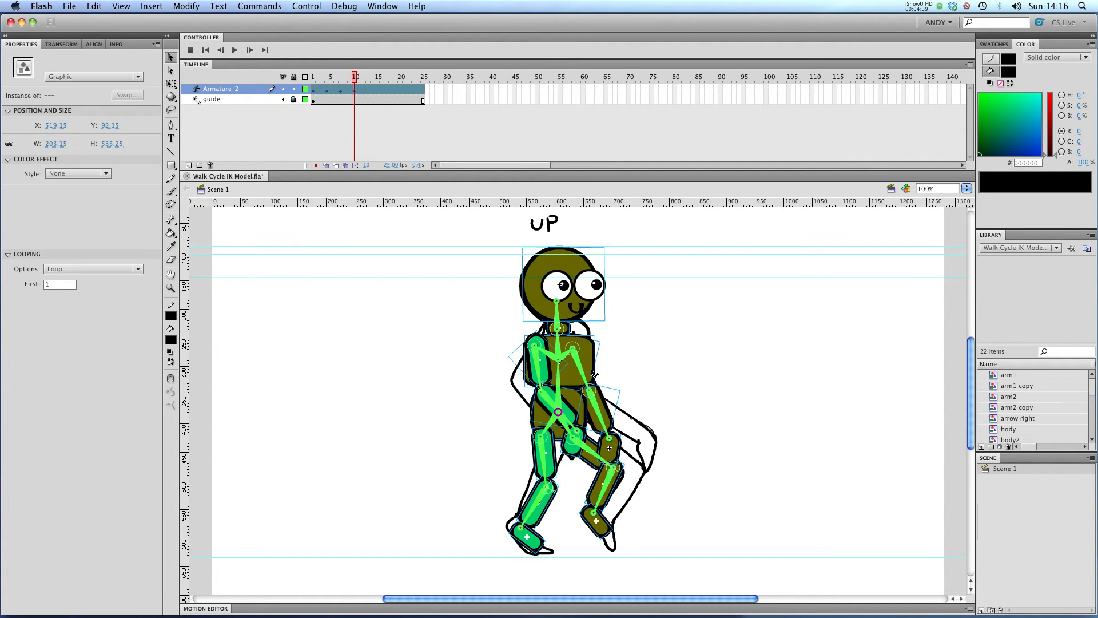
# Pose both arms to match the Up sketch, hiding the armature briefly to compare
pyautogui.click(504, 336)
pyautogui.click(540, 359)
pyautogui.moveTo(542, 361); pyautogui.dragTo(547, 363)
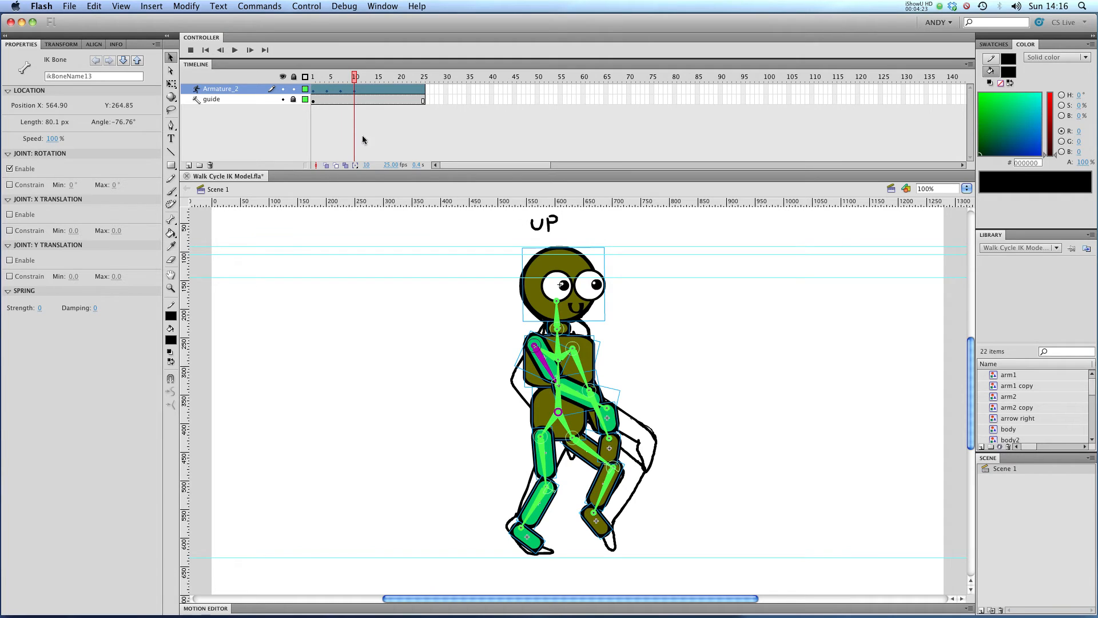
pyautogui.click(282, 89)
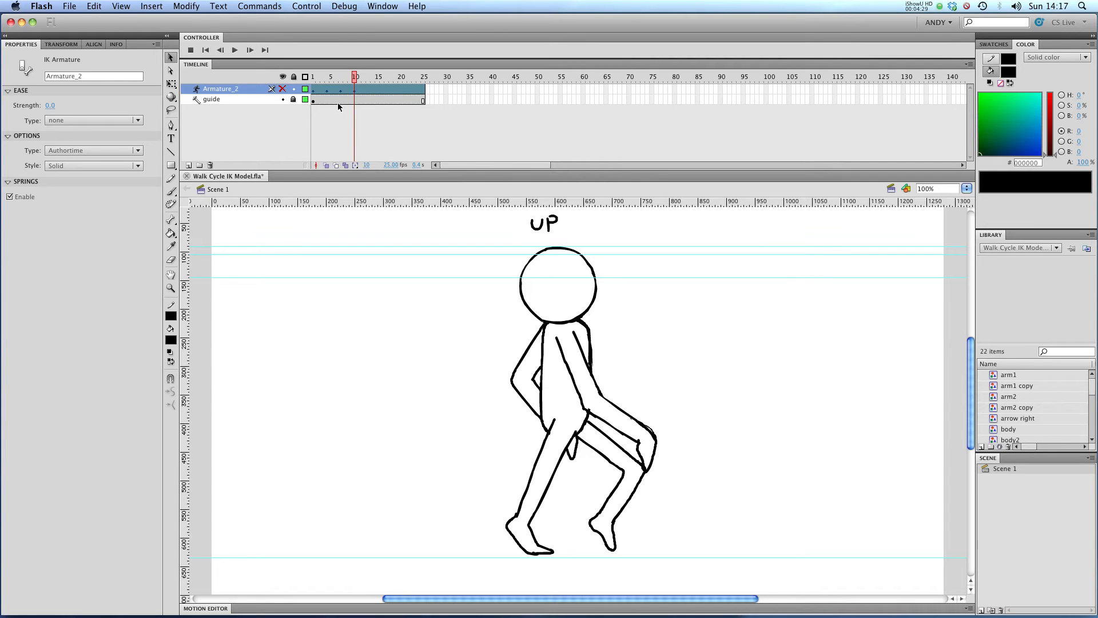
pyautogui.click(283, 89)
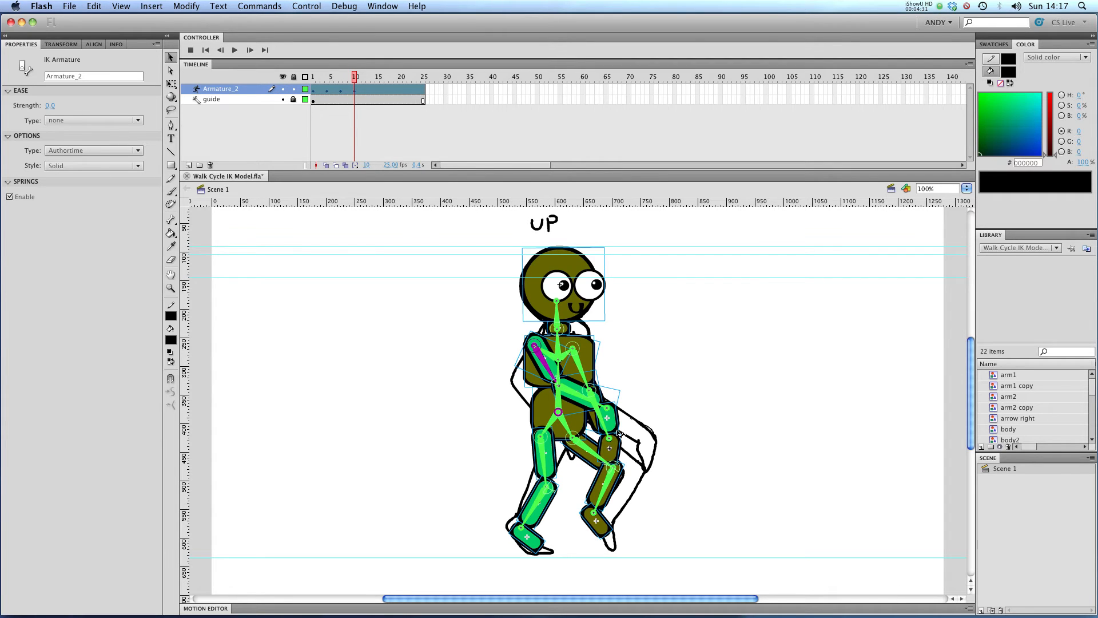
pyautogui.moveTo(584, 367)
pyautogui.mouseDown()
pyautogui.moveTo(516, 385)
pyautogui.moveTo(594, 383)
pyautogui.mouseUp()
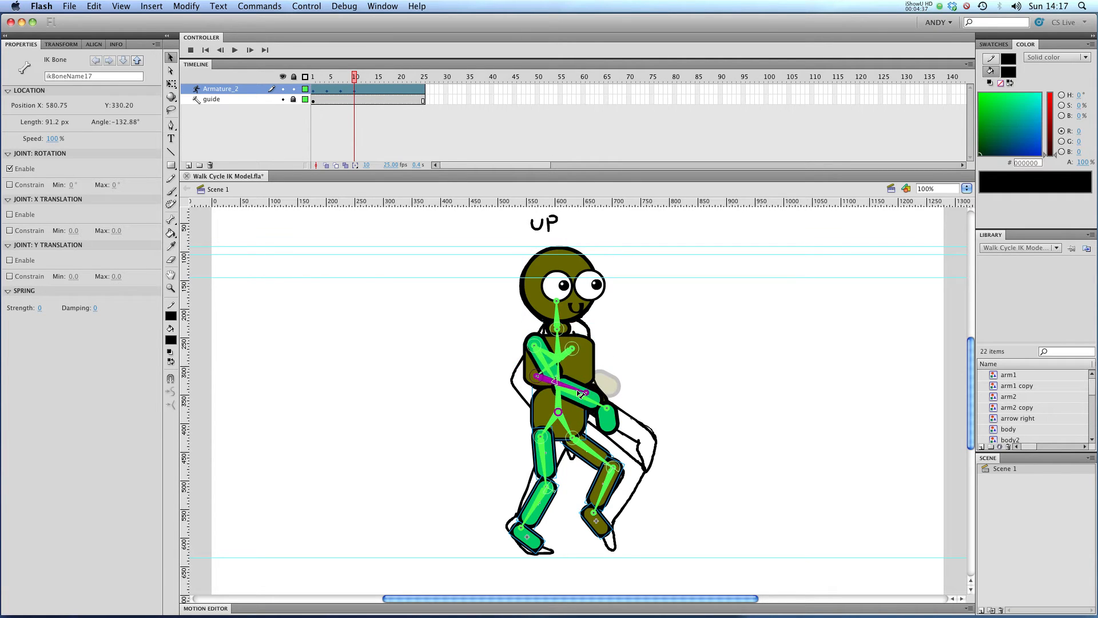
pyautogui.click(550, 394)
pyautogui.moveTo(550, 394); pyautogui.dragTo(563, 400)
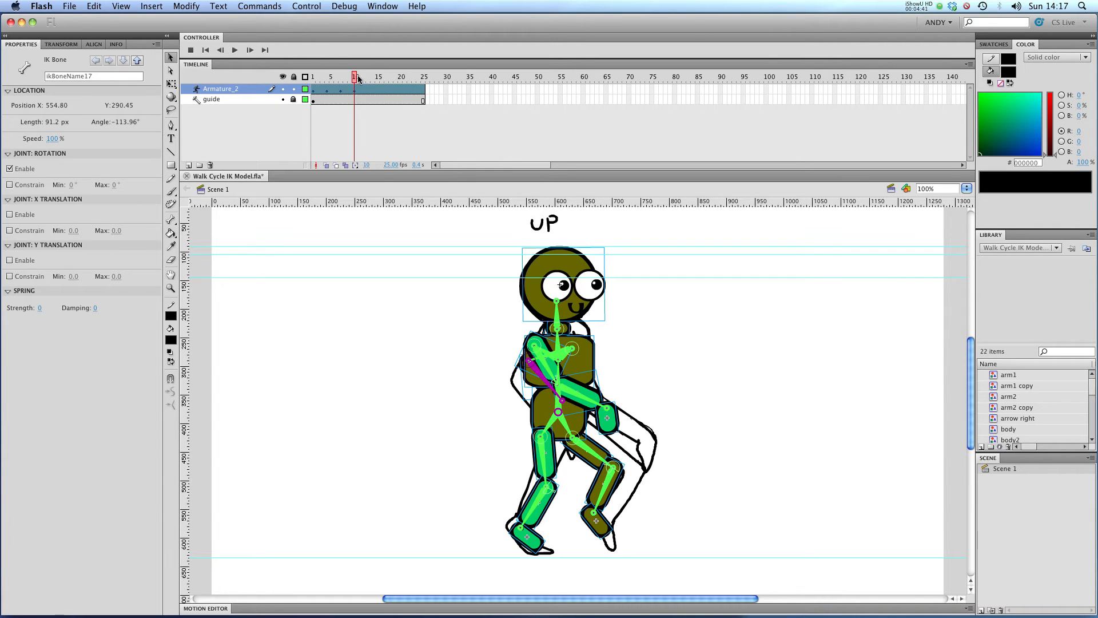
# Go to frame 13, select the whole armature and move it down to the Contact sketch height
pyautogui.moveTo(356, 81); pyautogui.dragTo(367, 80)
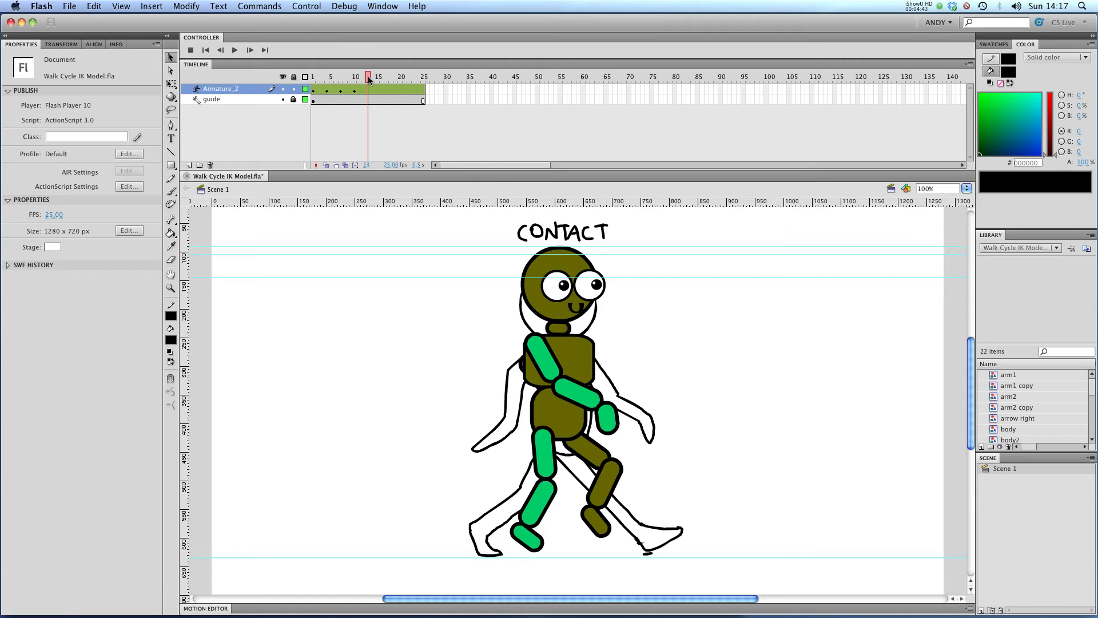
pyautogui.press('super+a')
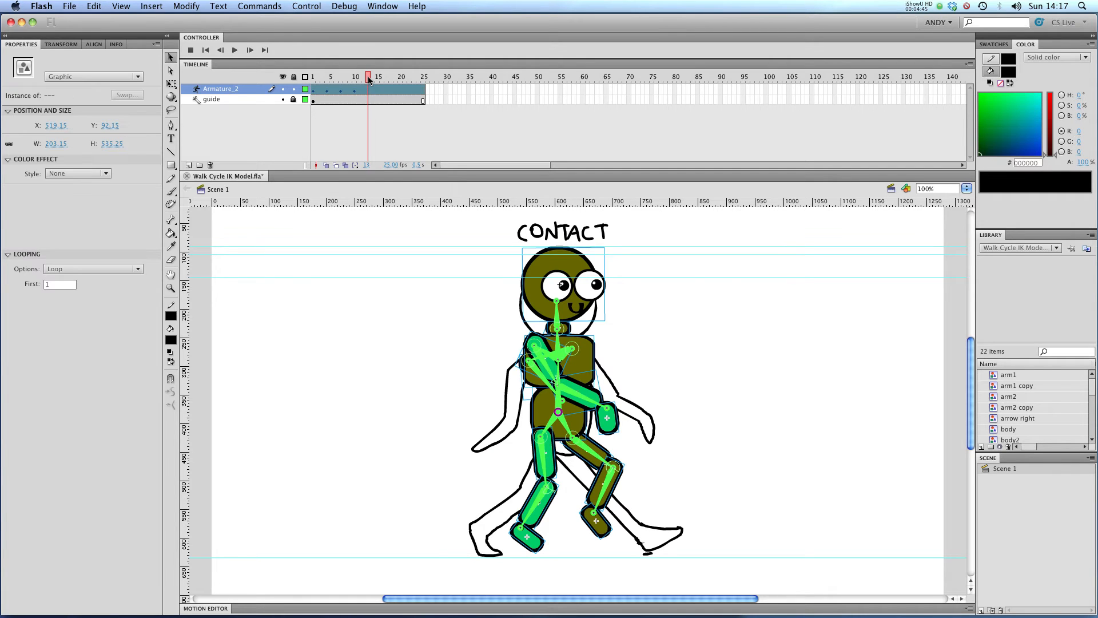
pyautogui.hotkey('shift', 'Down')
pyautogui.hotkey('shift', 'Down')
pyautogui.hotkey('shift', 'Down')
pyautogui.hotkey('shift', 'Down')
pyautogui.press('Up')
pyautogui.press('Up')
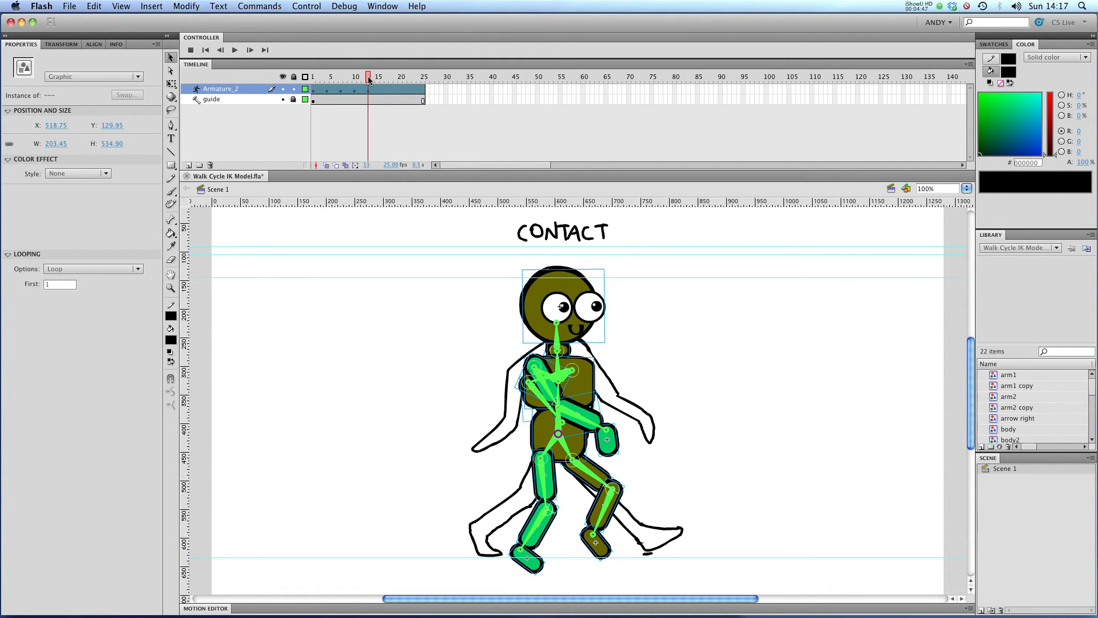
# Spread both feet into the Contact sketch's stride, checking against the hidden armature
pyautogui.click(283, 90)
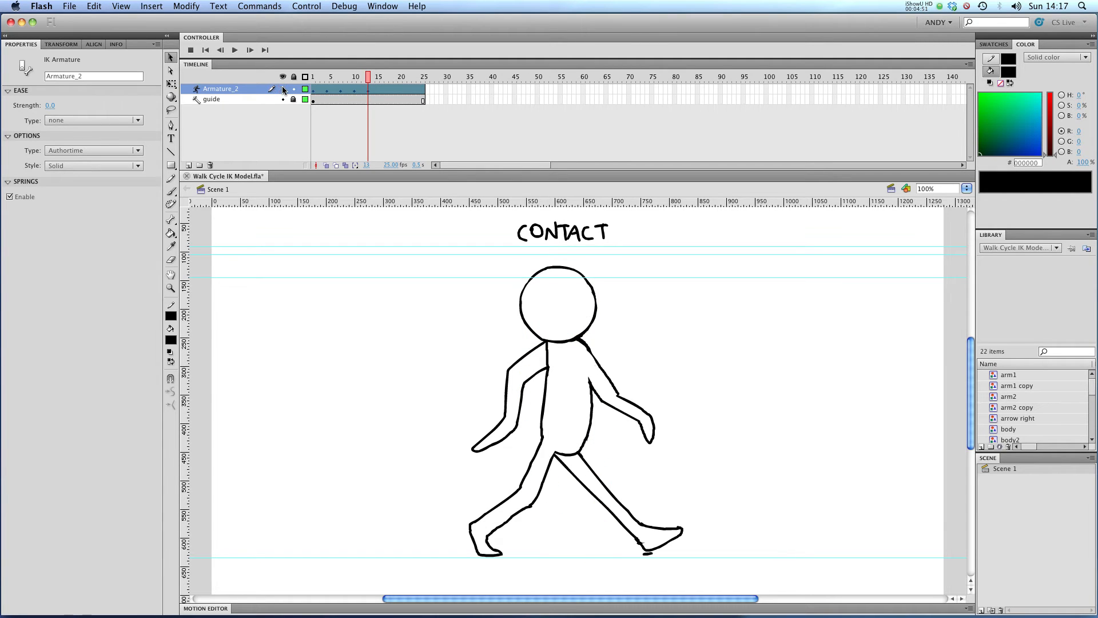
pyautogui.click(282, 90)
pyautogui.moveTo(520, 553); pyautogui.dragTo(487, 527)
pyautogui.moveTo(593, 532); pyautogui.dragTo(643, 532)
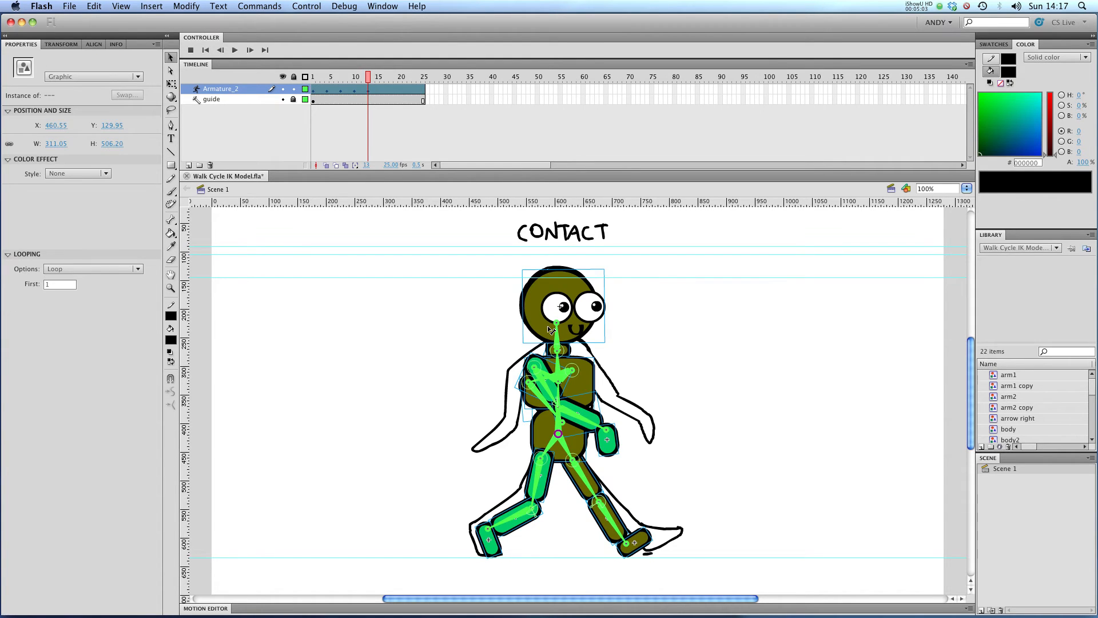
# Compare with the Contact sketch and swing the back arm out behind the body
pyautogui.click(282, 90)
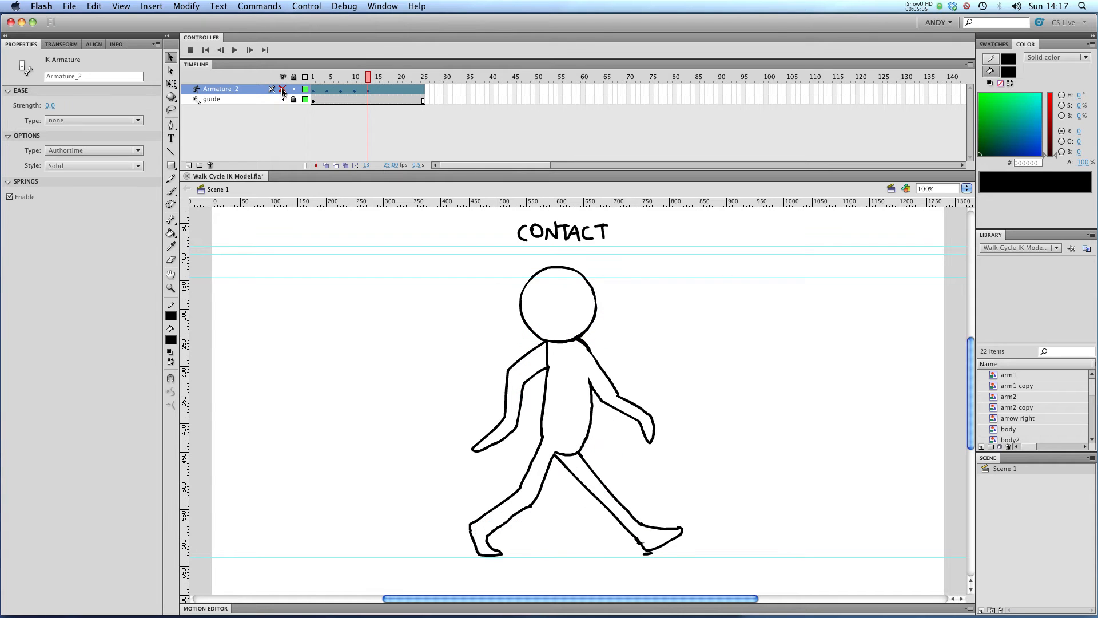
pyautogui.click(283, 89)
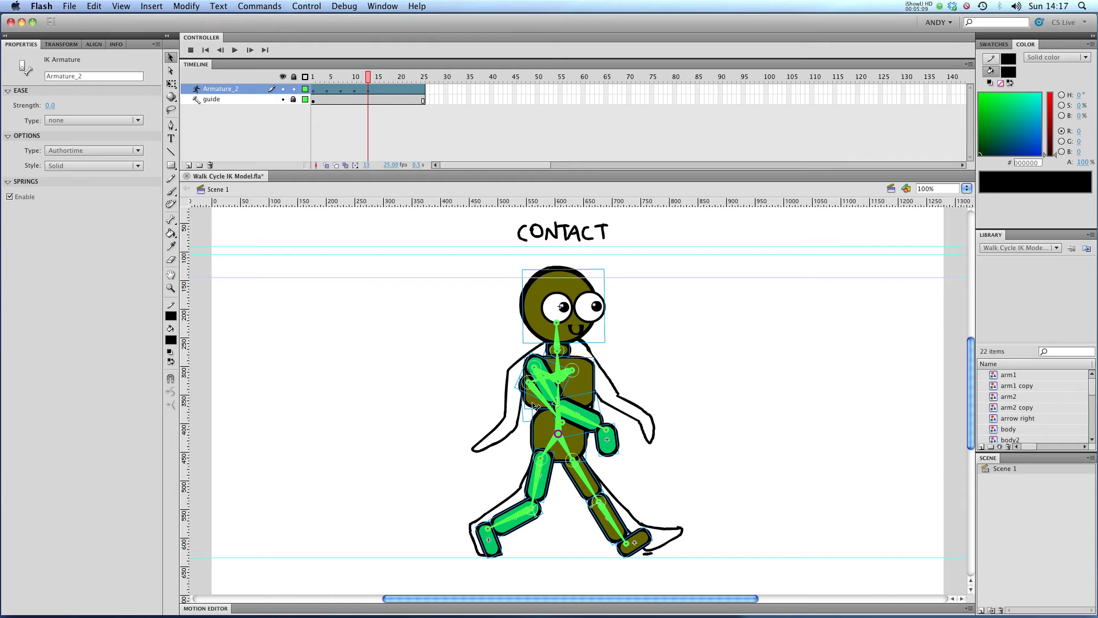
pyautogui.moveTo(543, 392); pyautogui.dragTo(515, 407)
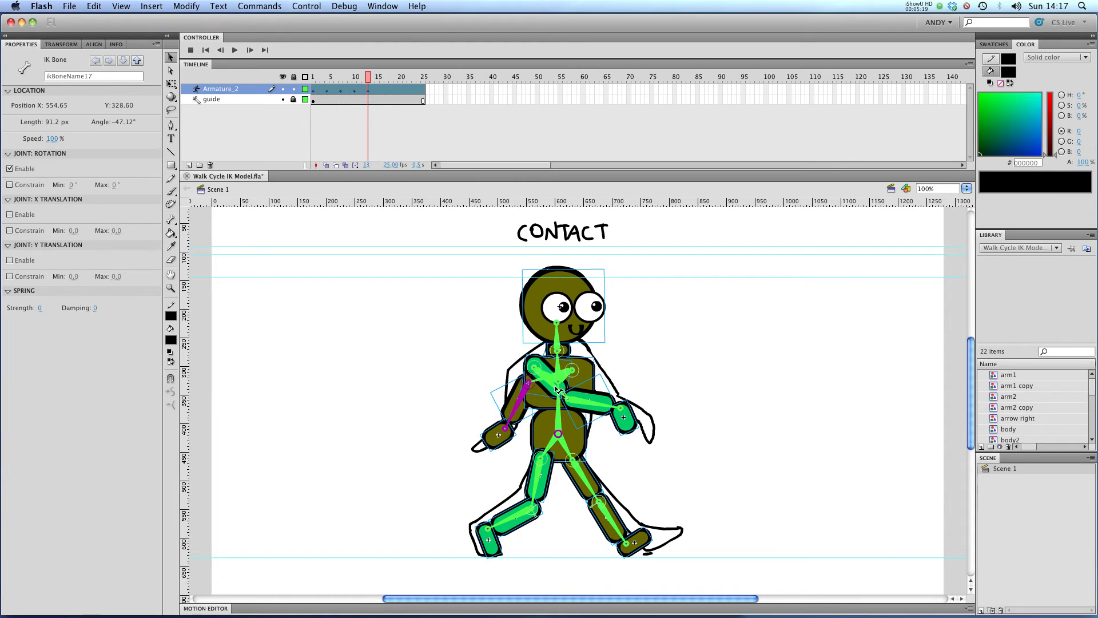
pyautogui.click(559, 391)
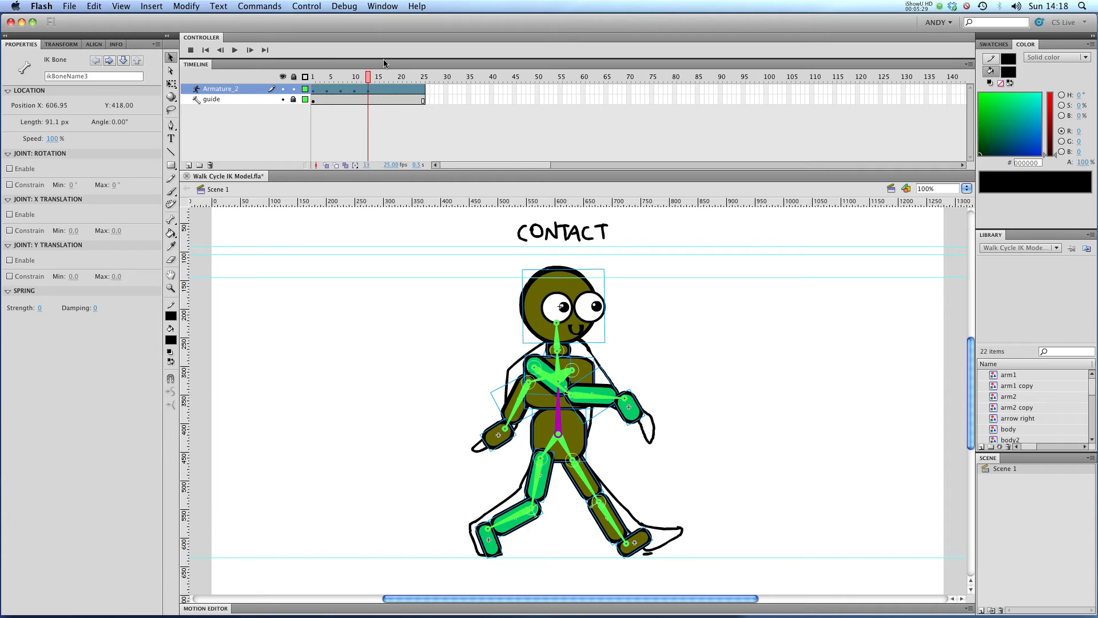
# Go to frame 16, lower the whole armature and move the back foot to match the Down sketch
pyautogui.click(382, 76)
pyautogui.hotkey('shift', 'Down')
pyautogui.hotkey('shift', 'Down')
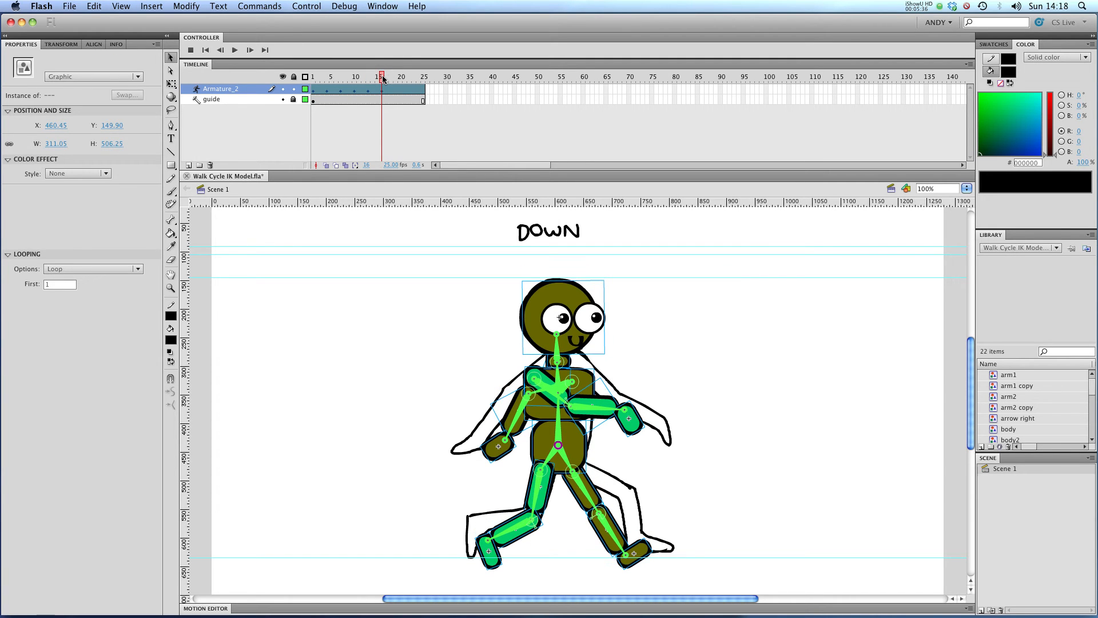
pyautogui.moveTo(489, 552)
pyautogui.mouseDown()
pyautogui.moveTo(444, 522)
pyautogui.moveTo(455, 536)
pyautogui.moveTo(452, 518)
pyautogui.moveTo(466, 544)
pyautogui.moveTo(478, 521)
pyautogui.moveTo(468, 557)
pyautogui.moveTo(461, 549)
pyautogui.moveTo(493, 524)
pyautogui.moveTo(464, 489)
pyautogui.moveTo(496, 465)
pyautogui.moveTo(513, 520)
pyautogui.moveTo(471, 547)
pyautogui.mouseUp()
pyautogui.click(495, 521)
# Compare with the Down sketch and reposition the front foot to line up with it
pyautogui.click(283, 89)
pyautogui.click(283, 89)
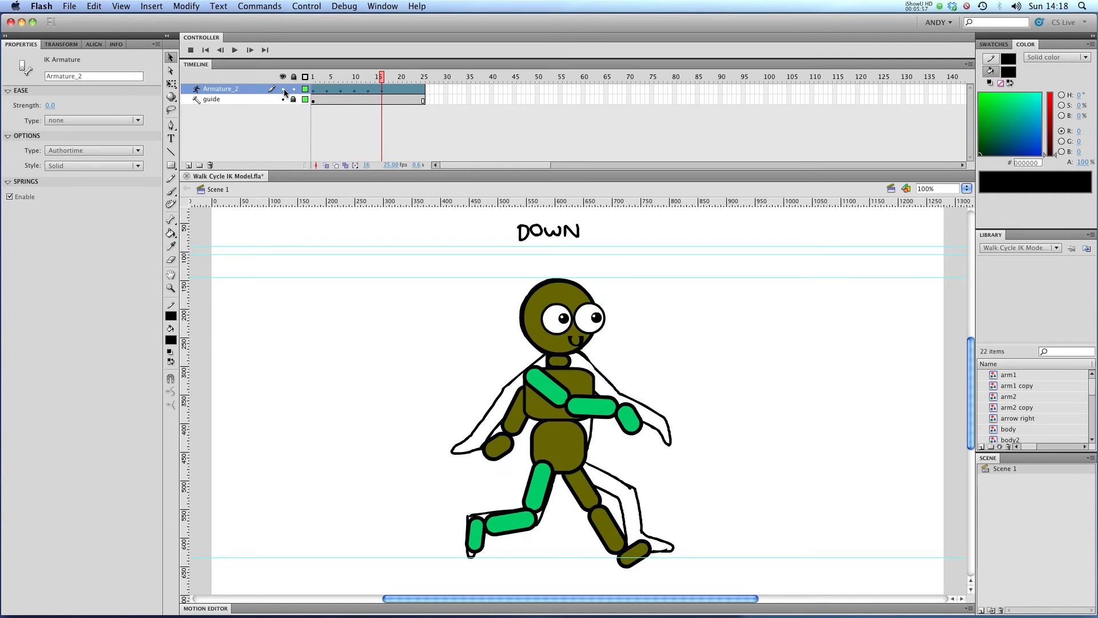
pyautogui.moveTo(616, 522); pyautogui.dragTo(641, 543)
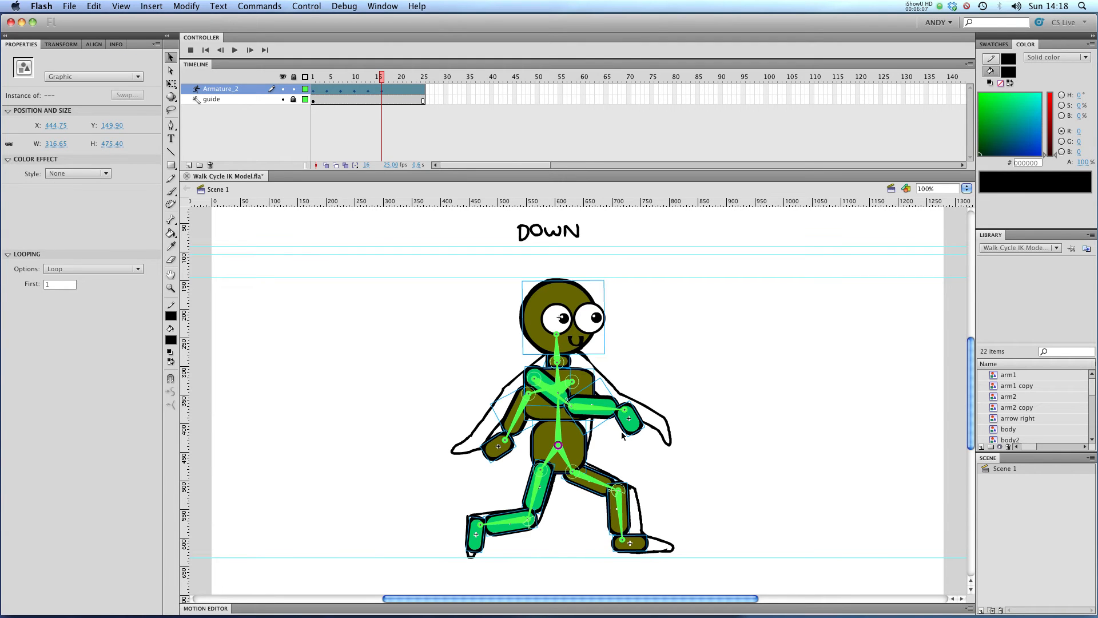
pyautogui.click(283, 89)
pyautogui.click(283, 90)
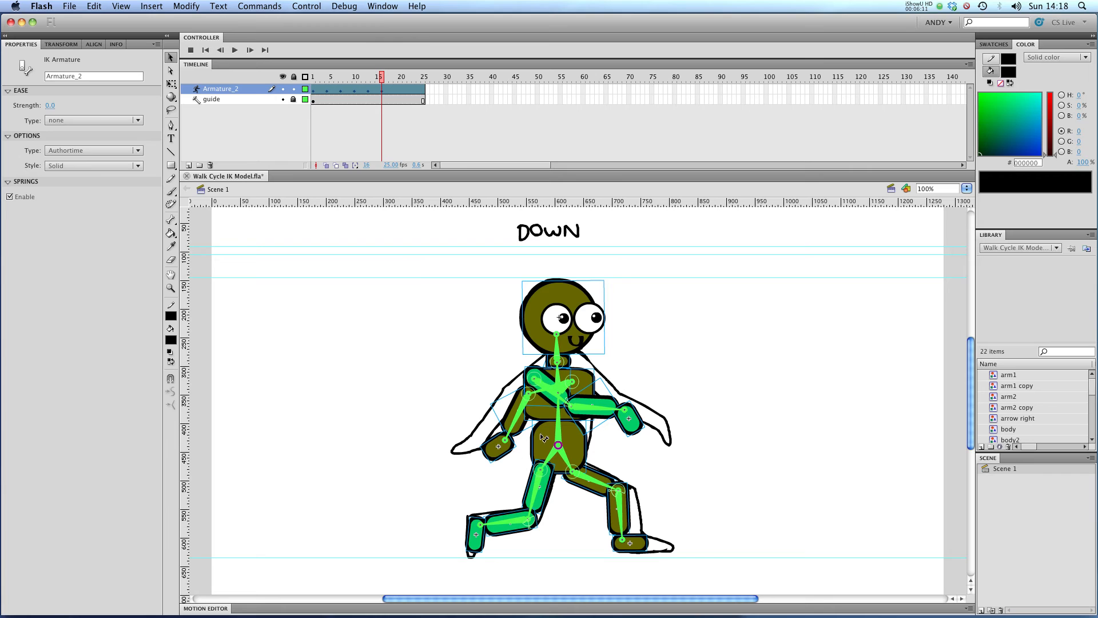
# Adjust both arms in the Down pose, raising the back arm and rotating the front arm slightly
pyautogui.click(541, 390)
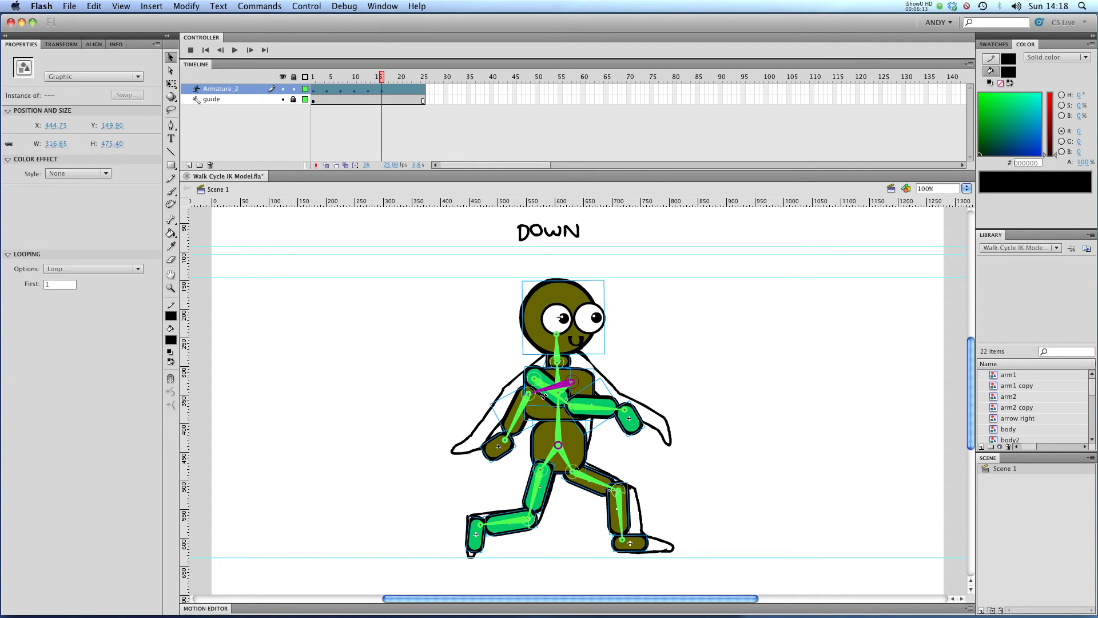
pyautogui.press('super+z')
pyautogui.moveTo(525, 417)
pyautogui.mouseDown()
pyautogui.moveTo(520, 400)
pyautogui.moveTo(505, 407)
pyautogui.moveTo(518, 412)
pyautogui.moveTo(514, 401)
pyautogui.mouseUp()
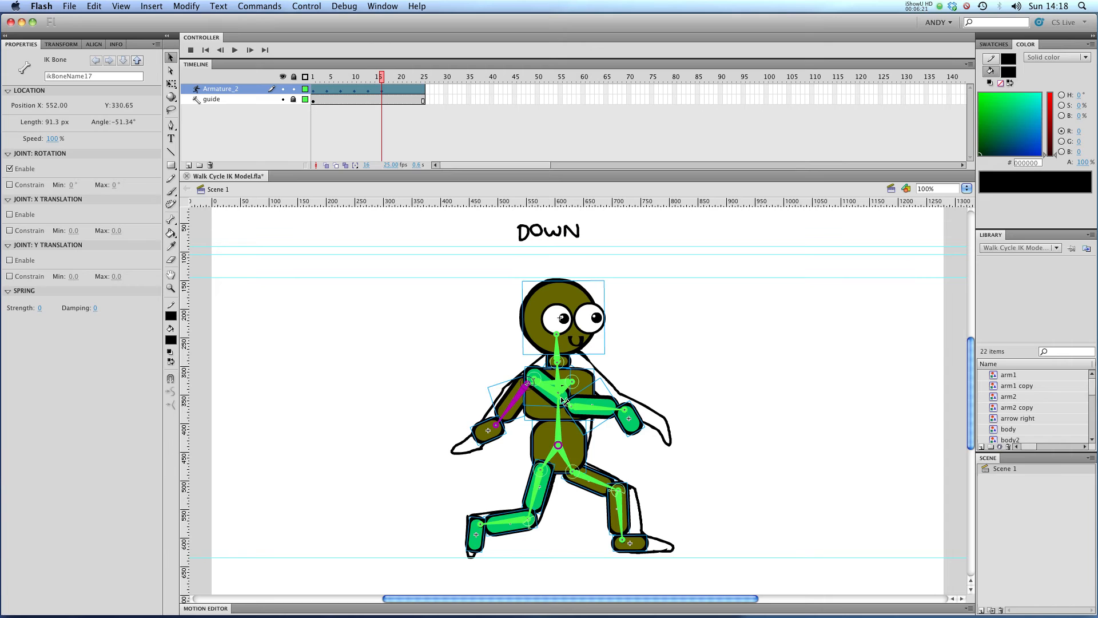
pyautogui.click(559, 401)
pyautogui.click(550, 391)
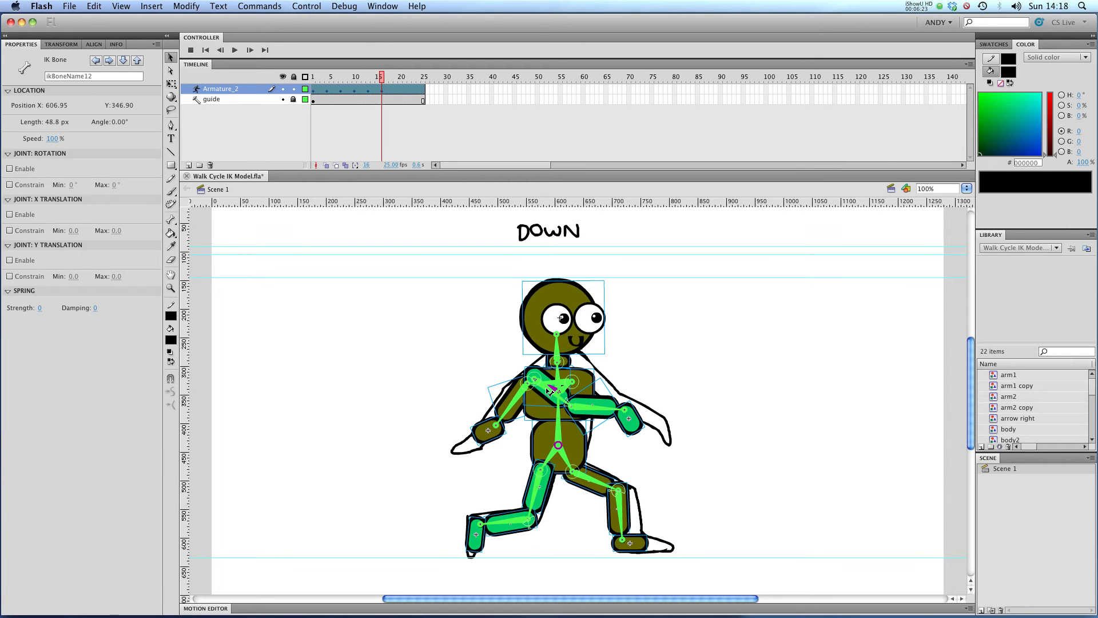
pyautogui.click(549, 393)
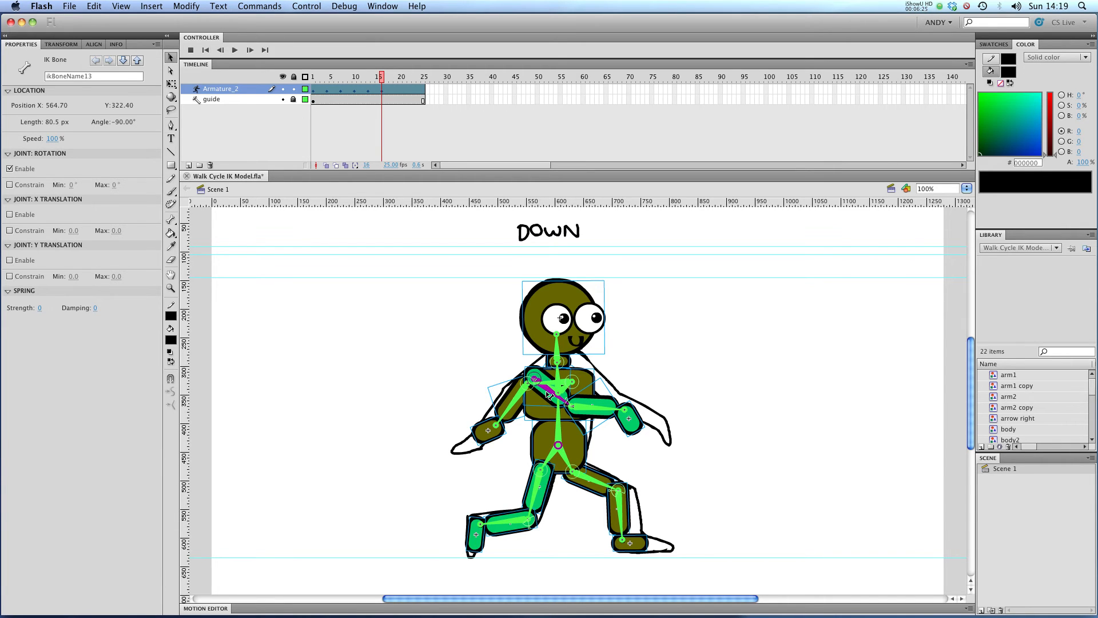
pyautogui.moveTo(552, 394); pyautogui.dragTo(555, 395)
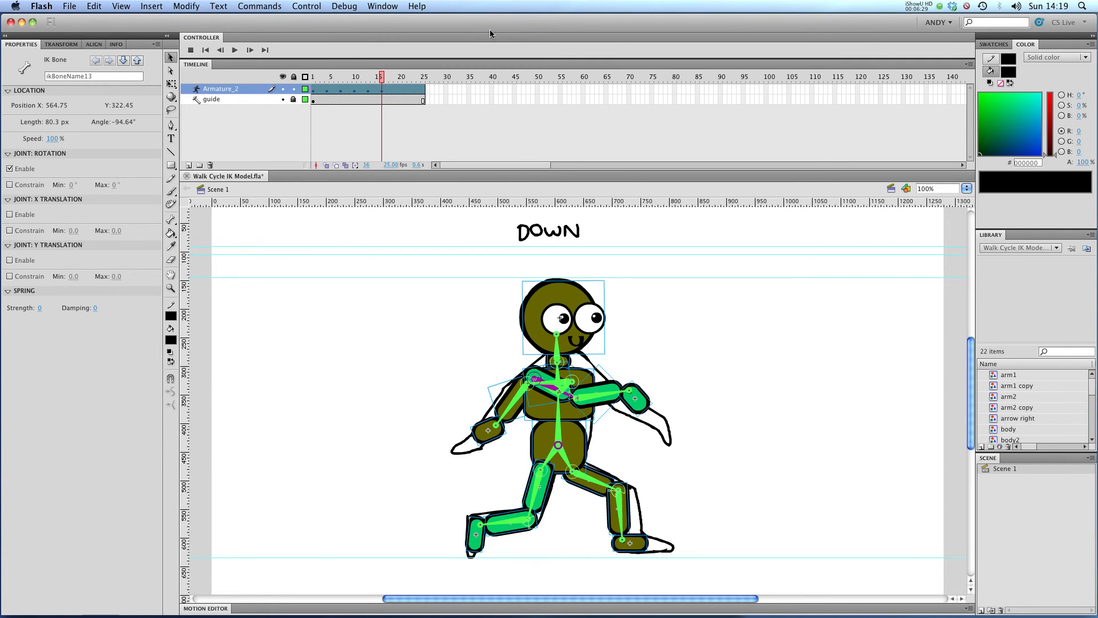
# Go to frame 19 and pose the legs to match the Passing Position sketch, lifting the back leg
pyautogui.click(394, 78)
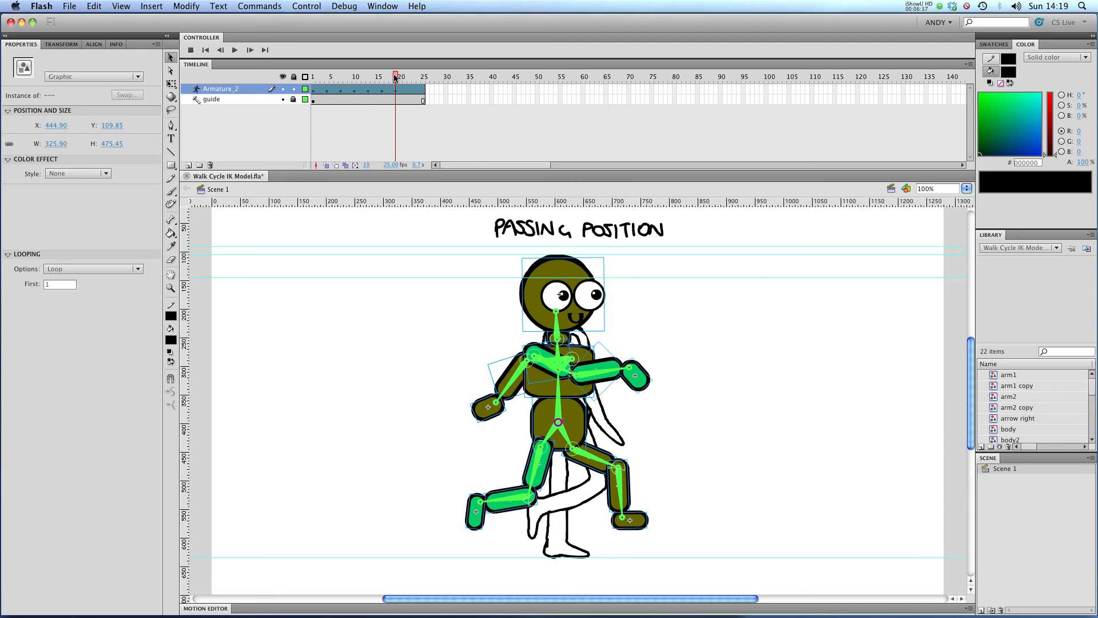
pyautogui.click(282, 89)
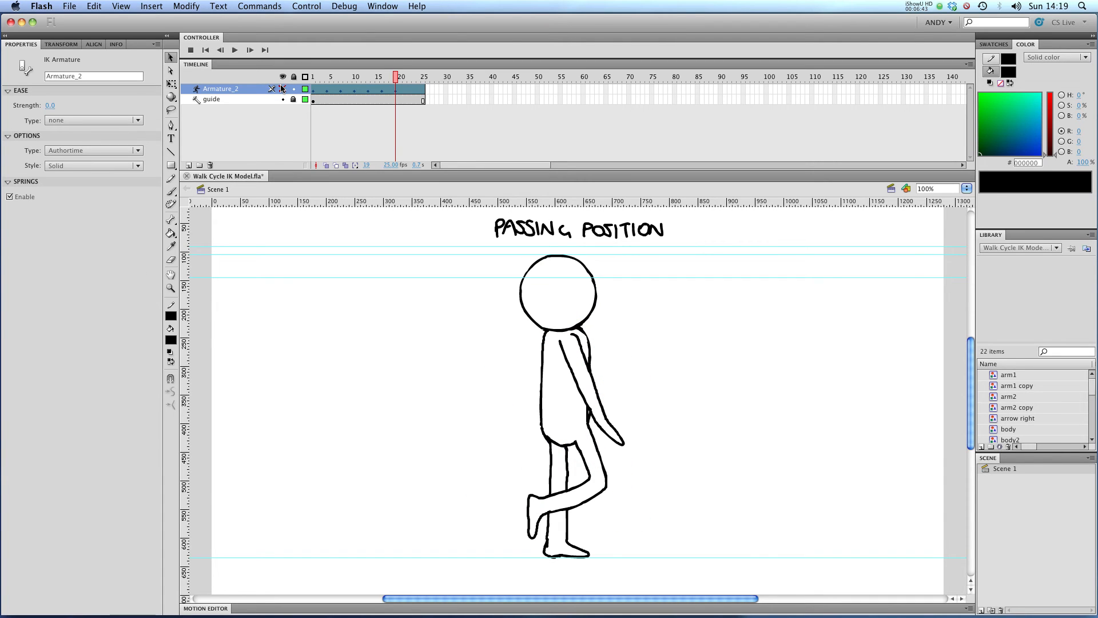
pyautogui.click(283, 89)
pyautogui.moveTo(625, 529); pyautogui.dragTo(578, 597)
pyautogui.moveTo(508, 506); pyautogui.dragTo(564, 486)
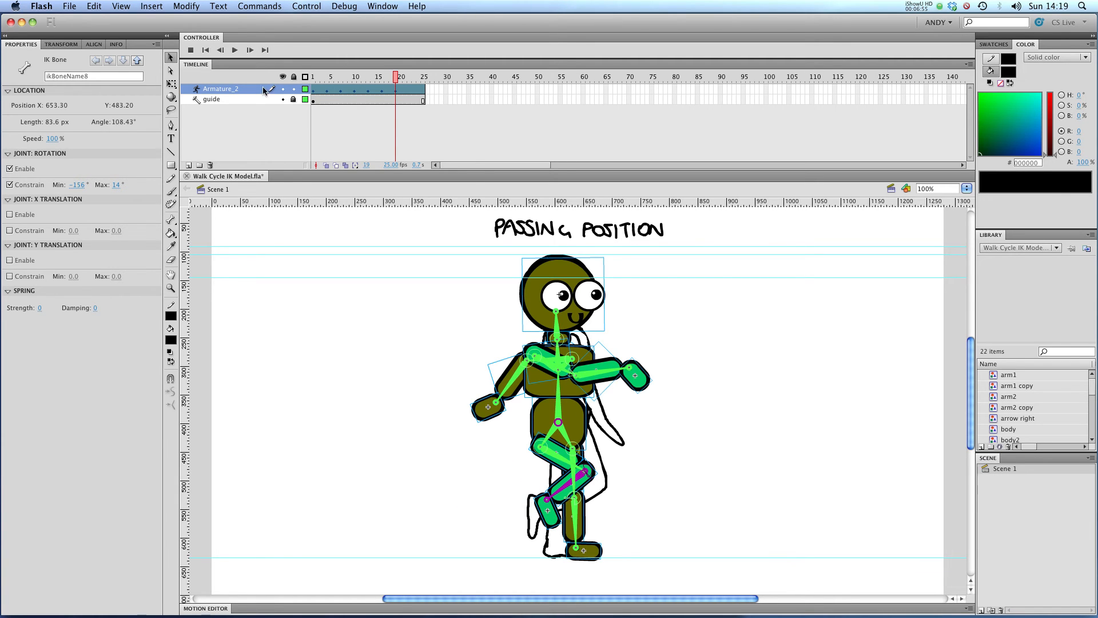
# Compare with the Passing Position sketch and lower both arms down alongside the body
pyautogui.click(282, 89)
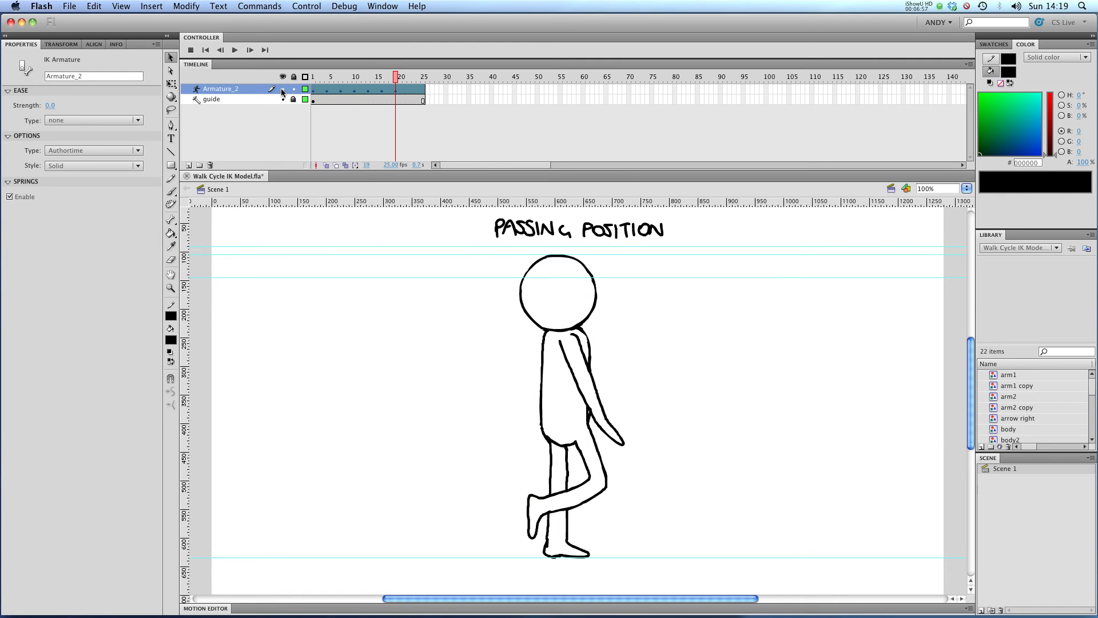
pyautogui.click(282, 89)
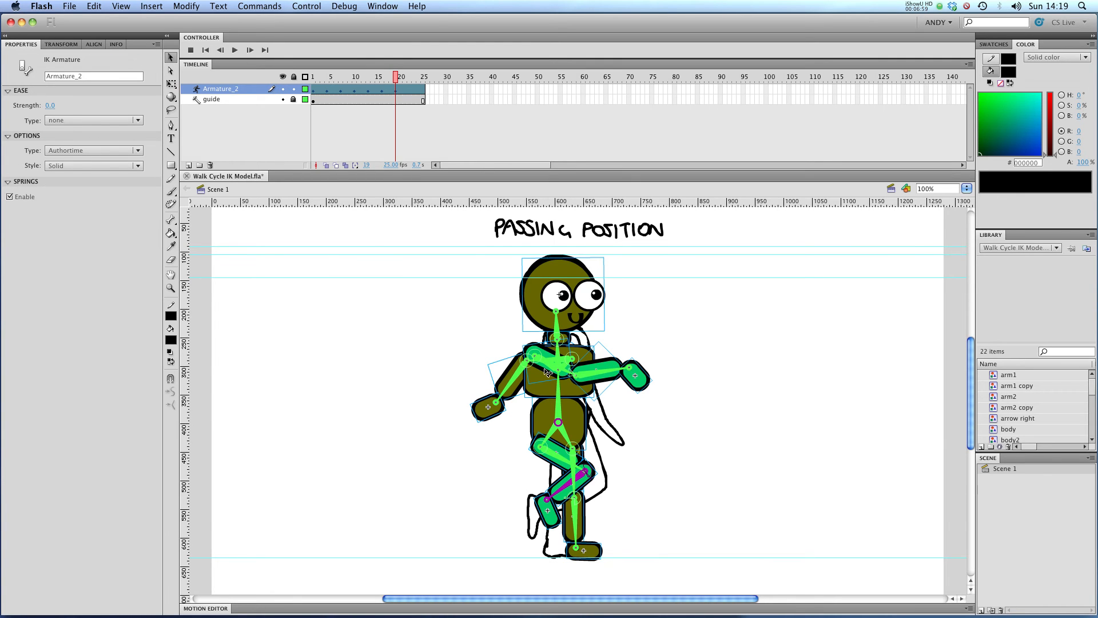
pyautogui.moveTo(619, 371); pyautogui.dragTo(595, 468)
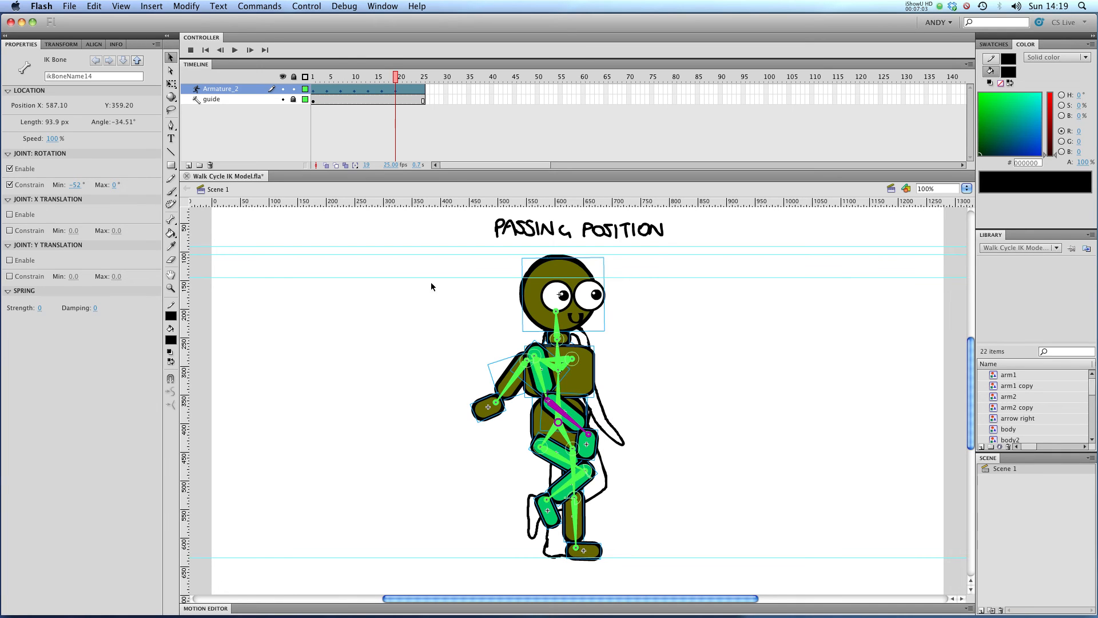
pyautogui.click(282, 89)
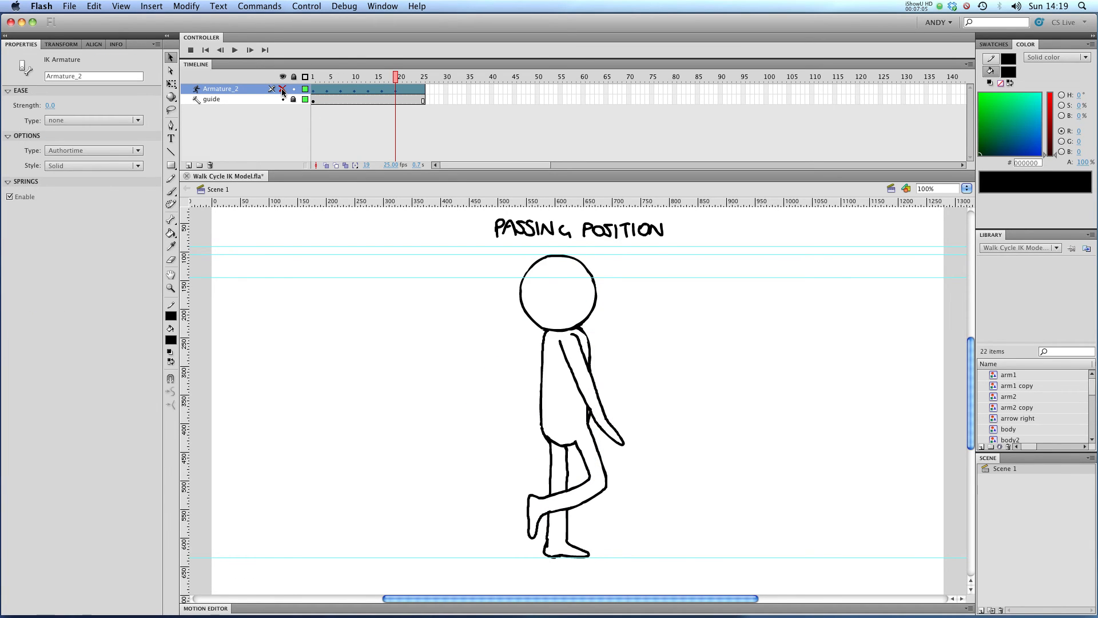
pyautogui.click(282, 89)
pyautogui.moveTo(504, 392); pyautogui.dragTo(544, 472)
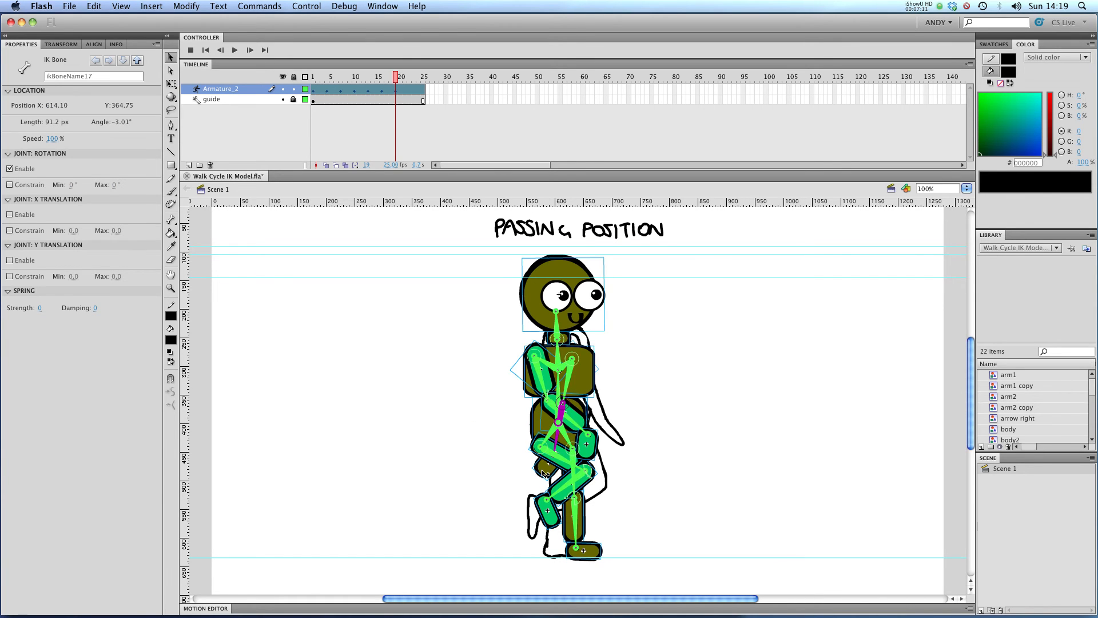
pyautogui.click(543, 473)
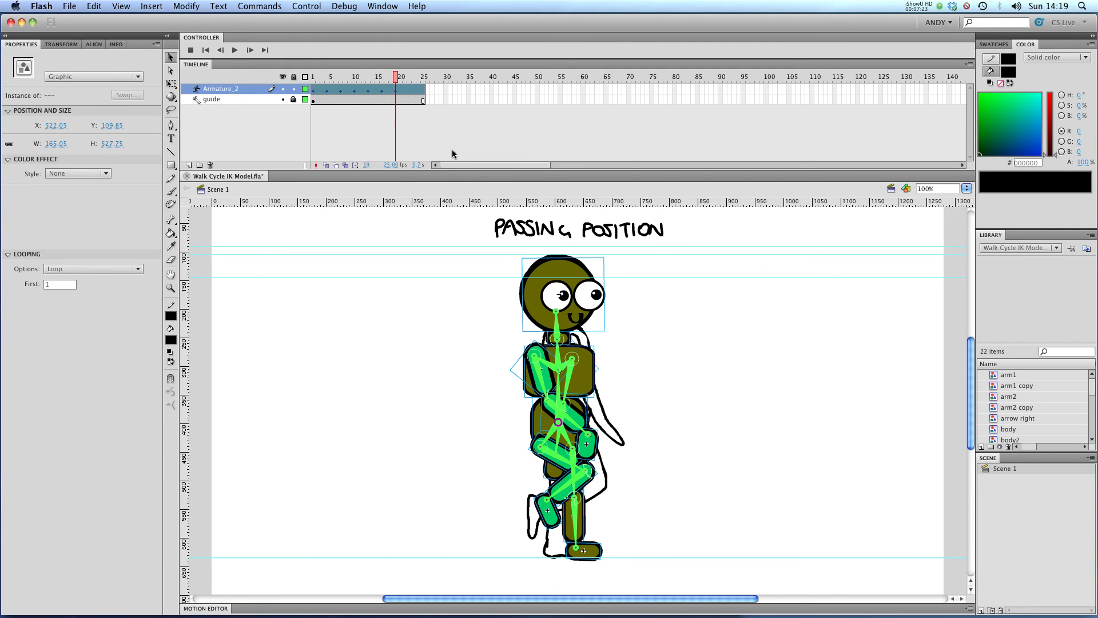
# Go to frame 22, nudge the whole armature upward and raise the front foot to match the Up sketch
pyautogui.moveTo(395, 79); pyautogui.dragTo(410, 81)
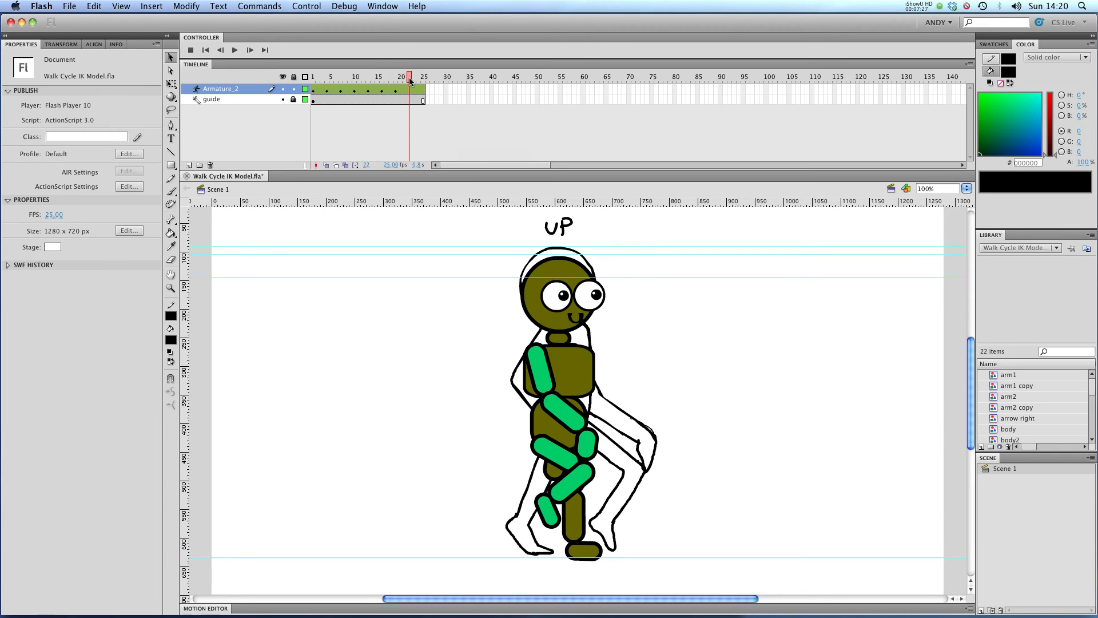
pyautogui.click(410, 82)
pyautogui.press('Up')
pyautogui.press('Up')
pyautogui.press('Up')
pyautogui.press('Up')
pyautogui.press('Up')
pyautogui.press('Up')
pyautogui.press('Up')
pyautogui.press('Up')
pyautogui.press('Up')
pyautogui.press('Up')
pyautogui.press('Up')
pyautogui.press('Up')
pyautogui.press('Up')
pyautogui.press('Up')
pyautogui.press('Up')
pyautogui.press('Up')
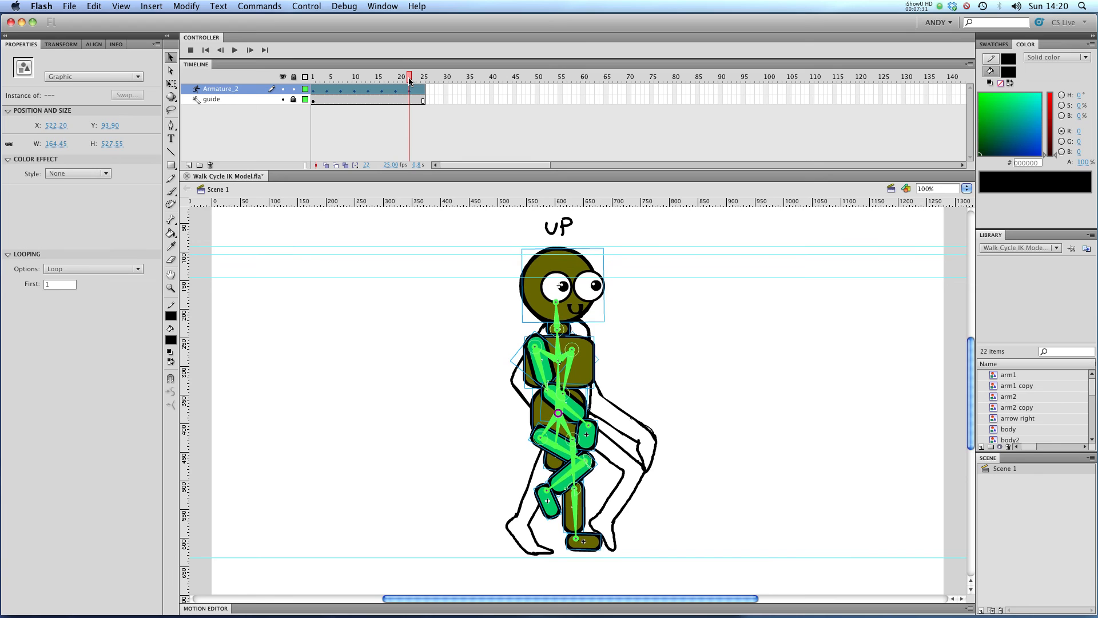
pyautogui.moveTo(578, 538); pyautogui.dragTo(576, 494)
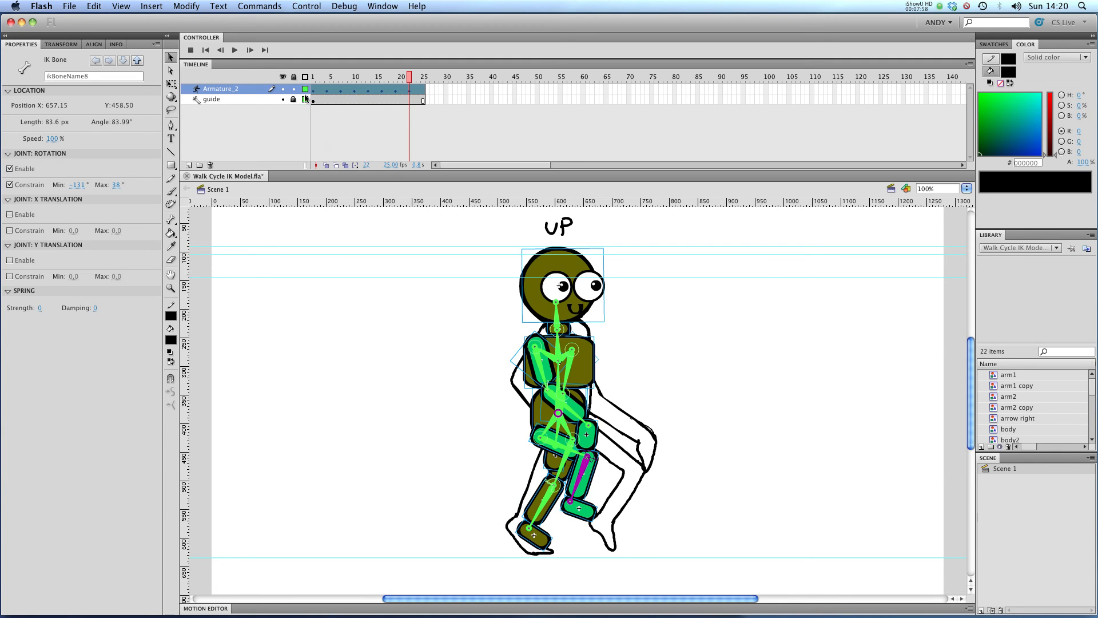
# Compare with the Up sketch and swing both arms to line up with it
pyautogui.click(283, 90)
pyautogui.click(284, 89)
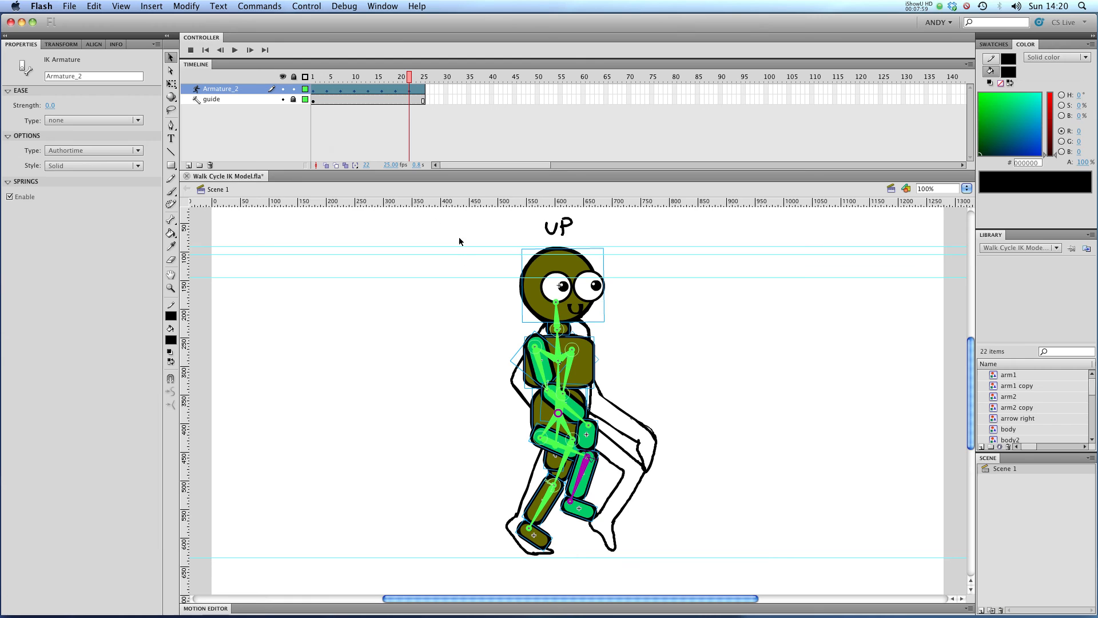
pyautogui.moveTo(575, 412); pyautogui.dragTo(535, 407)
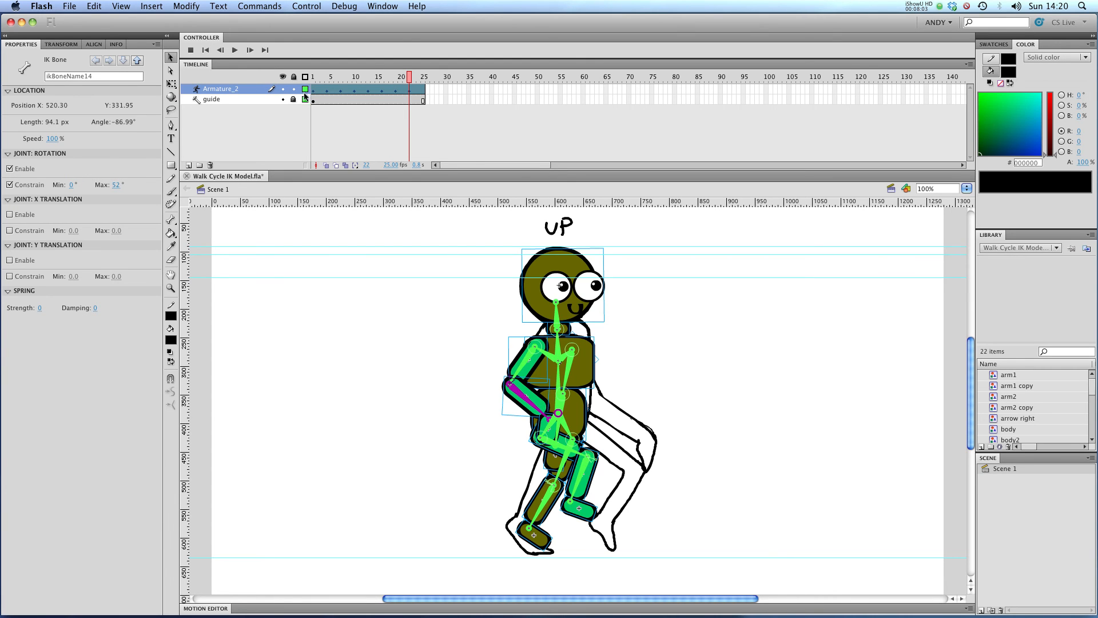
pyautogui.click(284, 90)
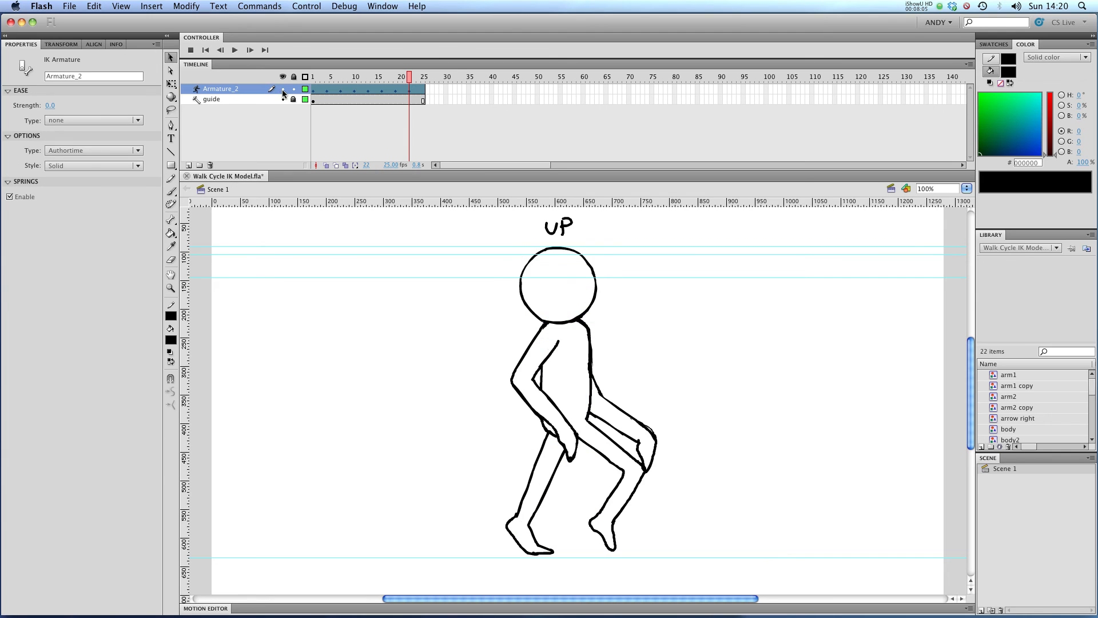
pyautogui.click(284, 89)
pyautogui.click(590, 375)
pyautogui.moveTo(591, 375); pyautogui.dragTo(646, 436)
# Compare the armature at frames 25 and 1 against the Contact sketch, toggling its visibility
pyautogui.click(424, 78)
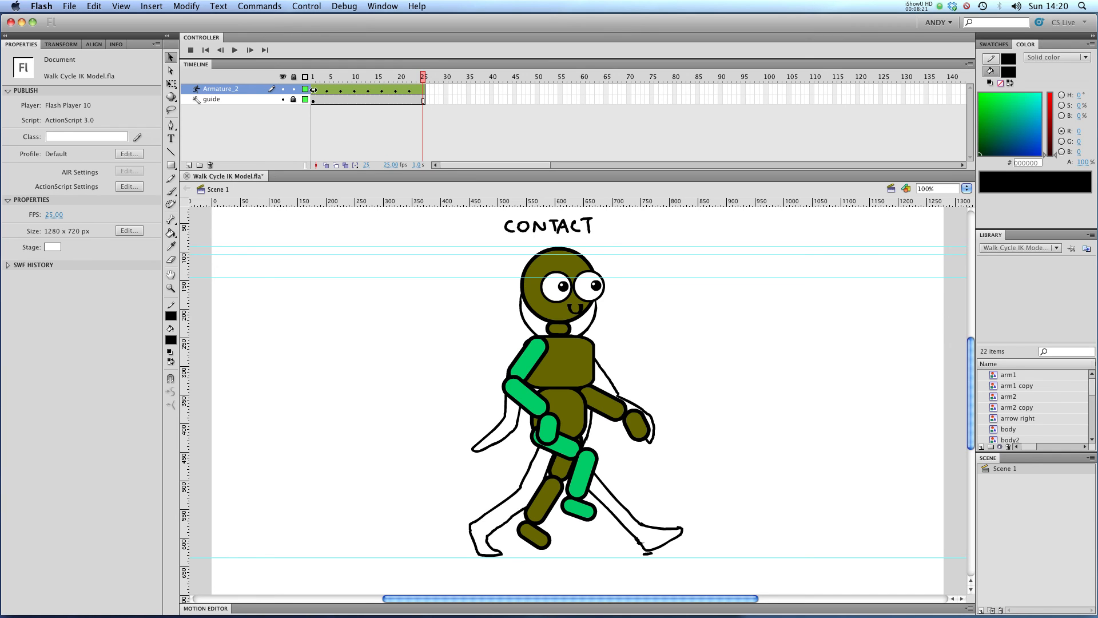
pyautogui.click(282, 89)
pyautogui.click(313, 89)
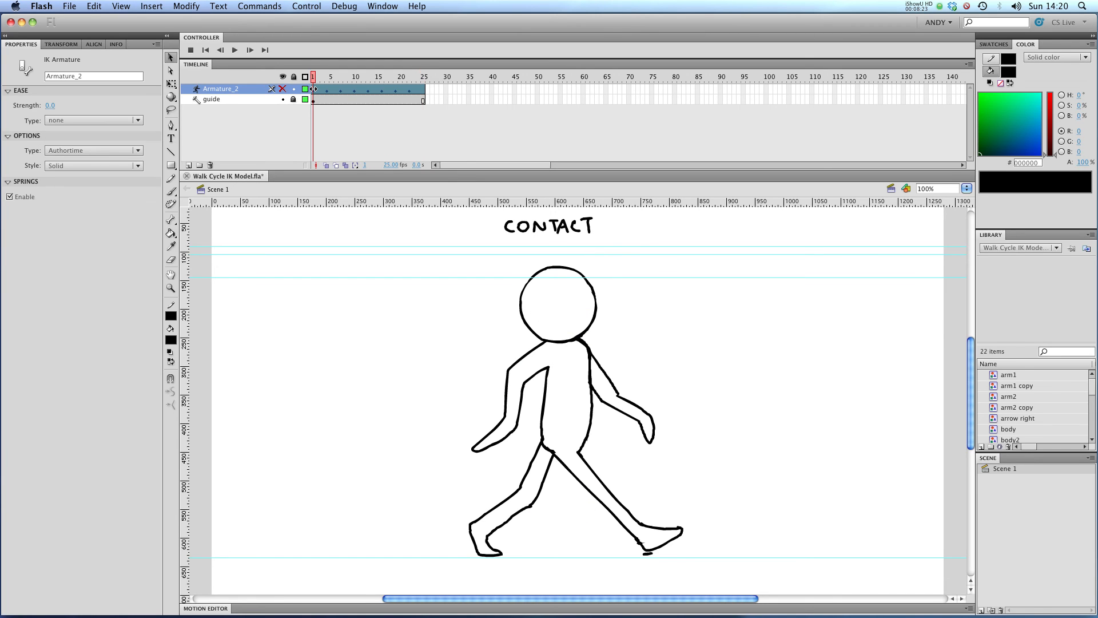
pyautogui.click(424, 89)
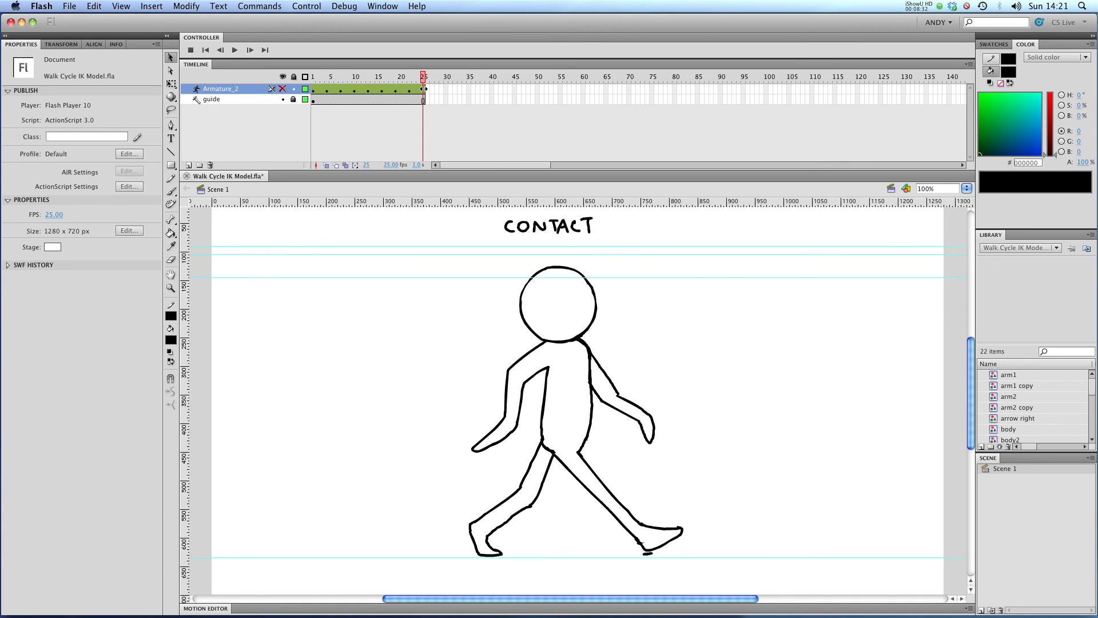
pyautogui.click(280, 88)
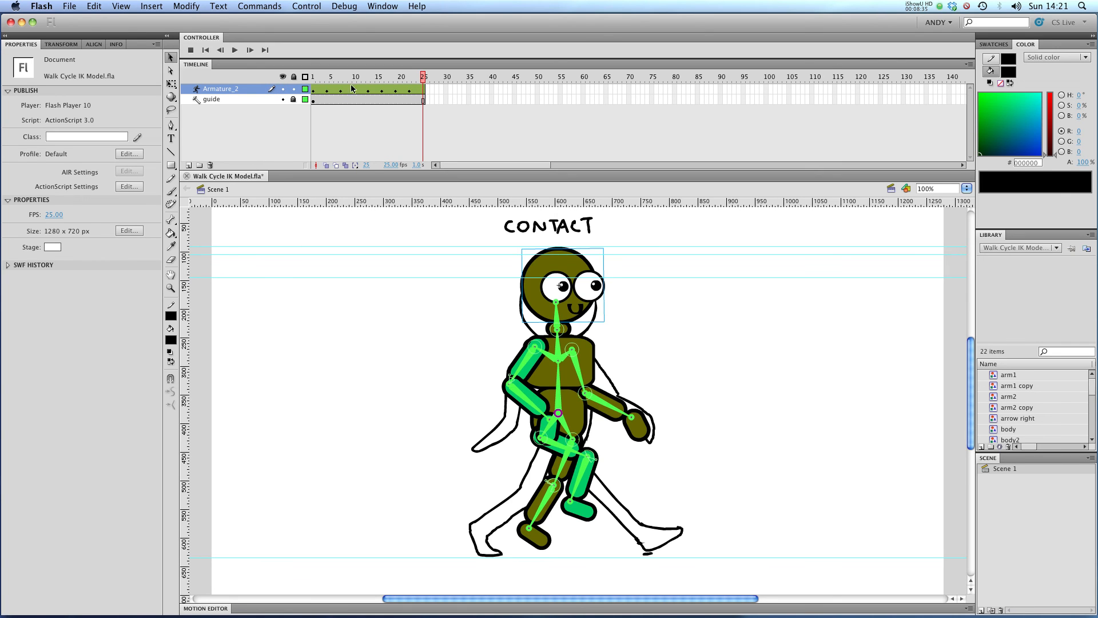
# Copy the pose from frame 1 and paste it onto frame 25 to close the cycle
pyautogui.click(313, 90)
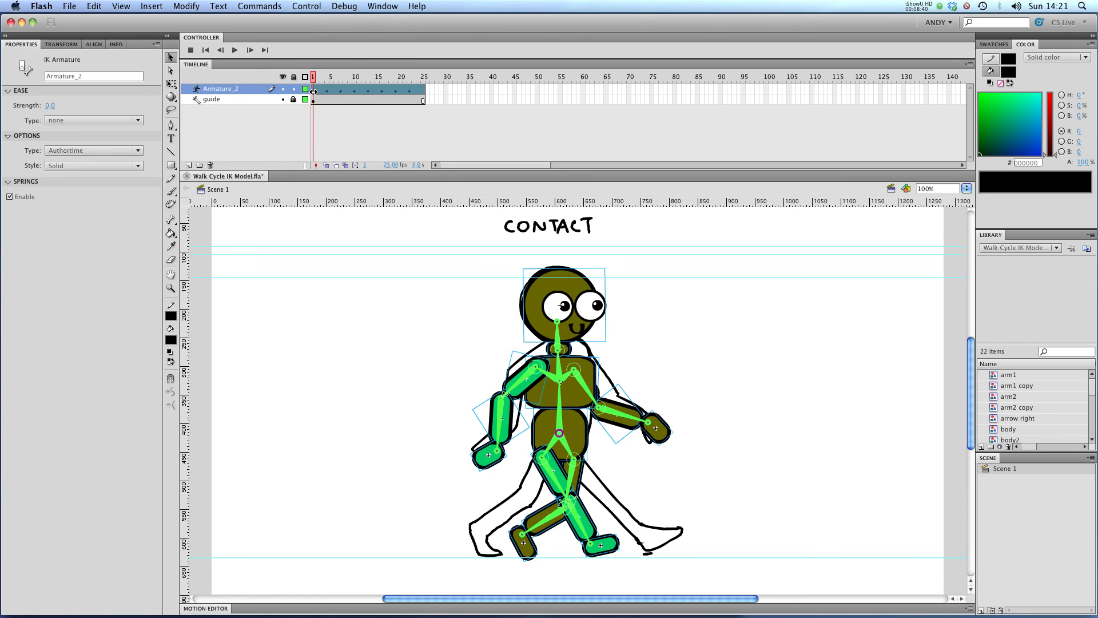
pyautogui.press('Return')
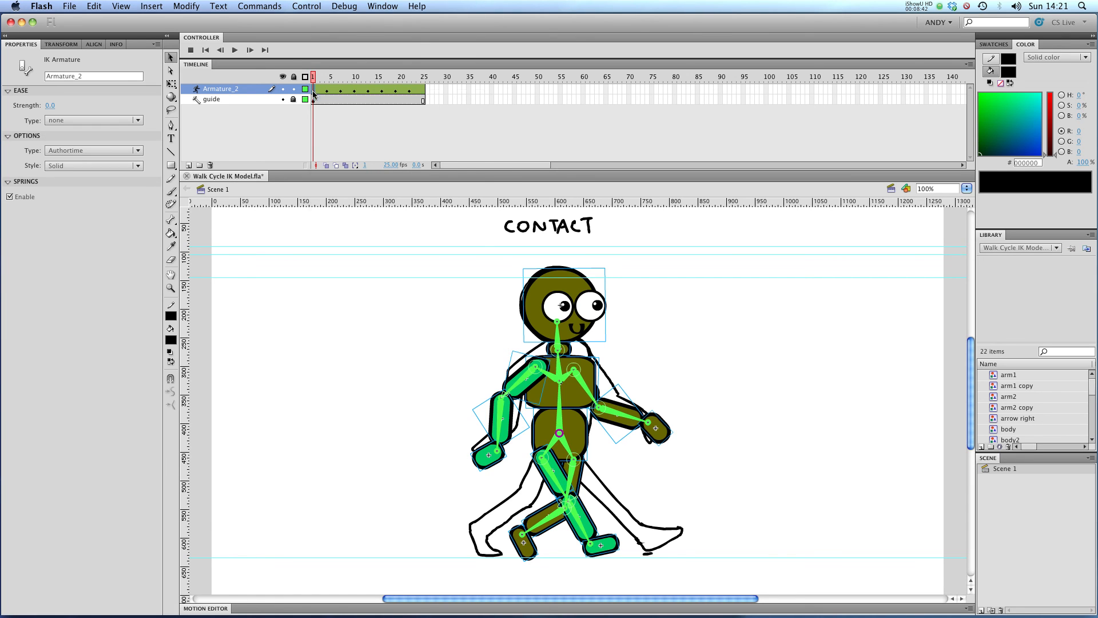
pyautogui.rightClick(313, 92)
pyautogui.click(343, 213)
pyautogui.click(425, 89)
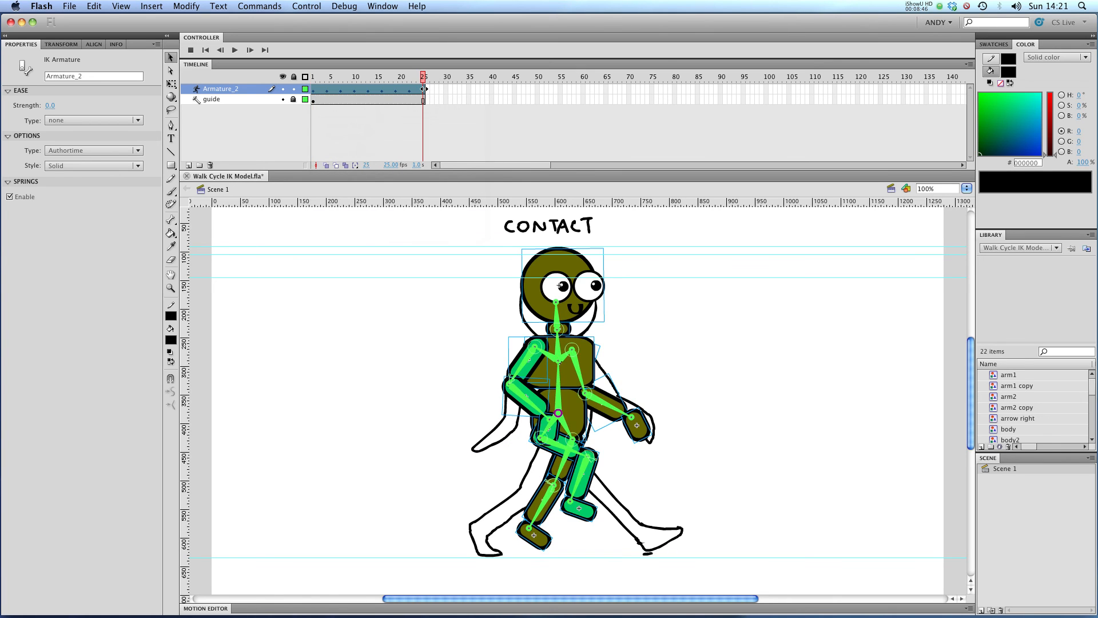
pyautogui.rightClick(424, 89)
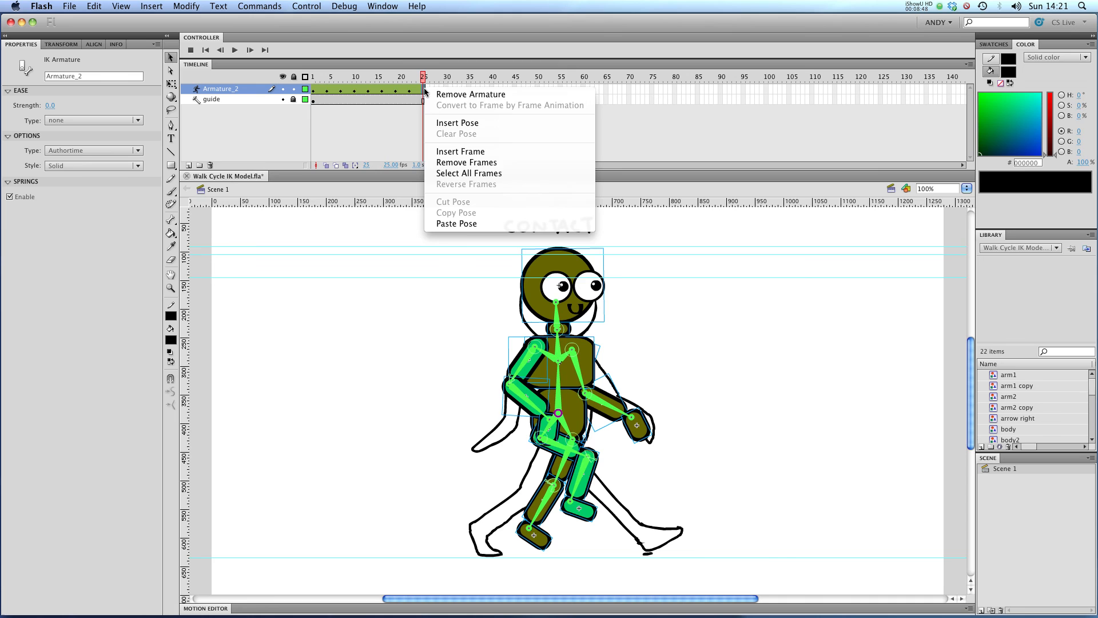
pyautogui.click(459, 224)
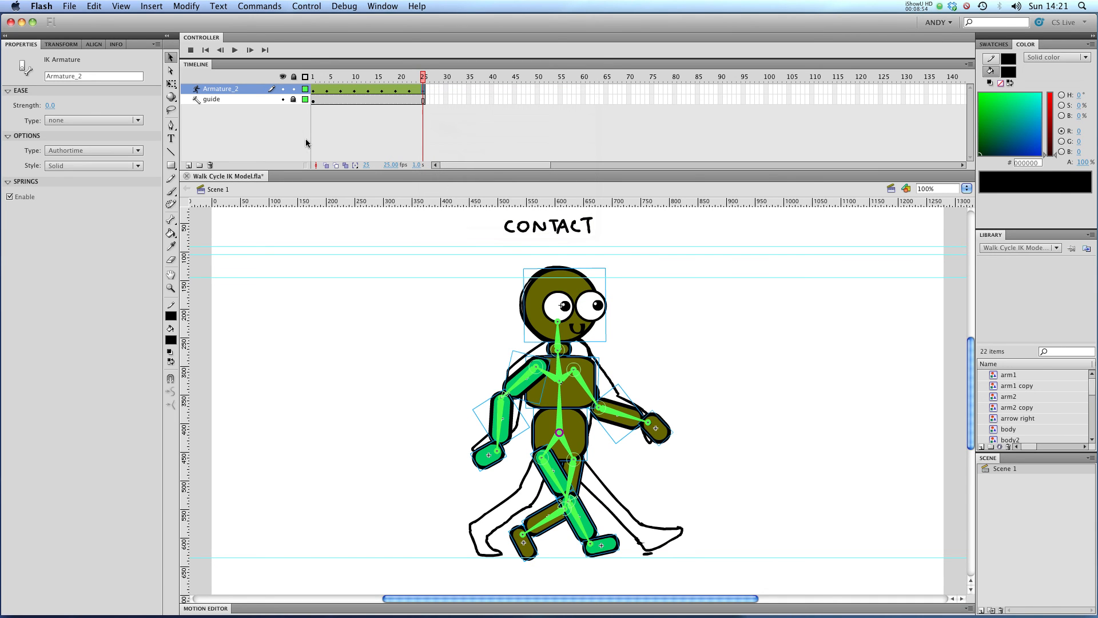
# Hide the guide layer and play back the walk cycle
pyautogui.click(283, 99)
pyautogui.click(236, 50)
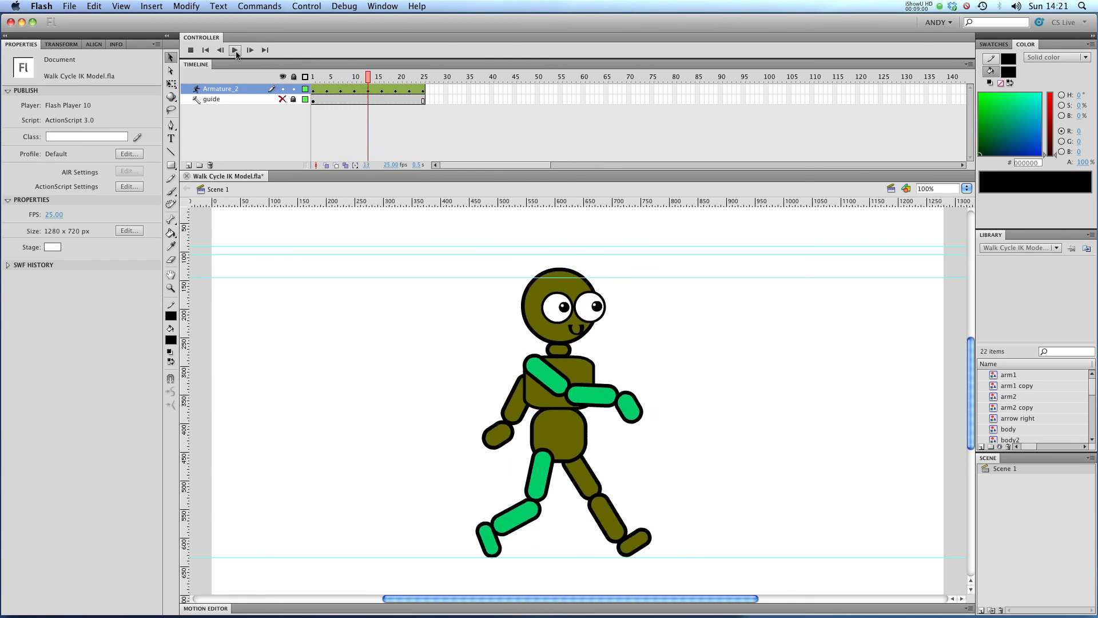
pyautogui.click(236, 50)
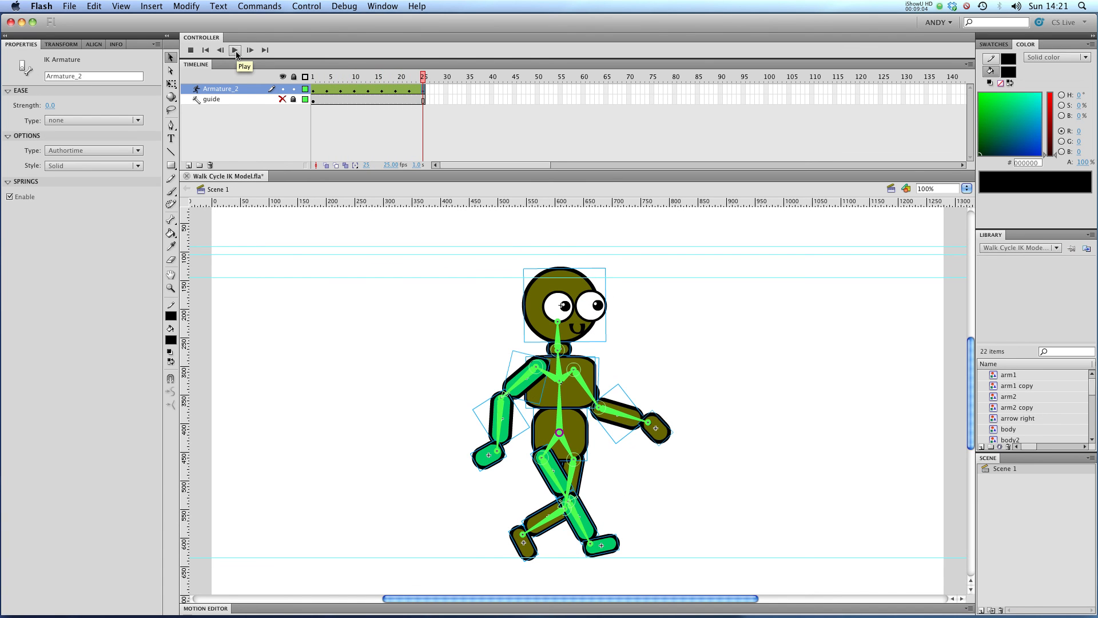
pyautogui.click(236, 50)
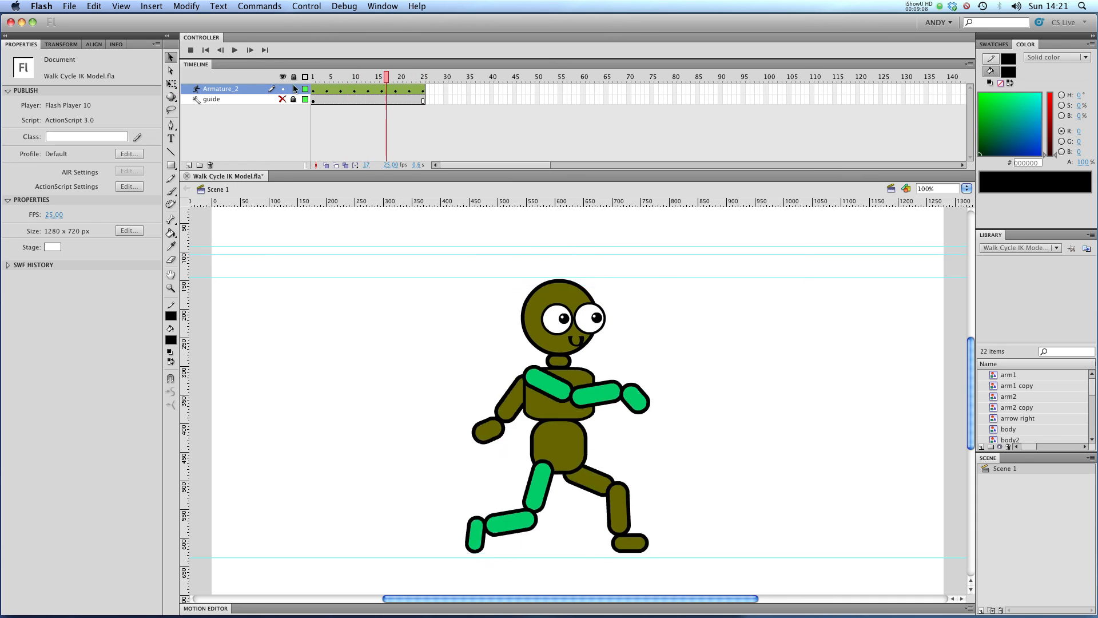